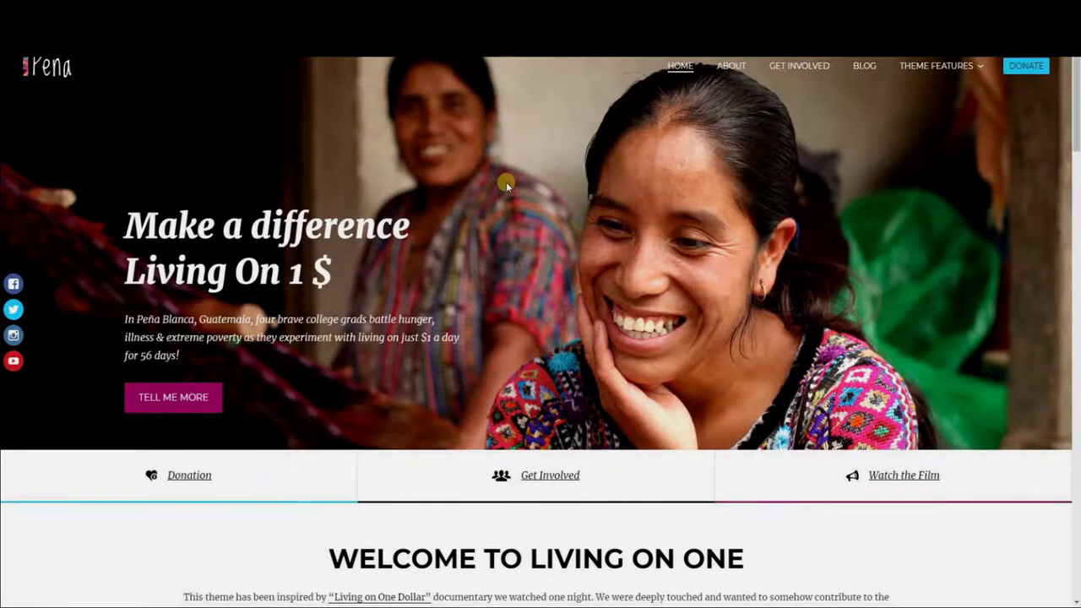
# - Scroll through the Getting Started guide's Theme Installation section and back up
pyautogui.scroll(-4, 506, 181)
pyautogui.scroll(4, 506, 184)
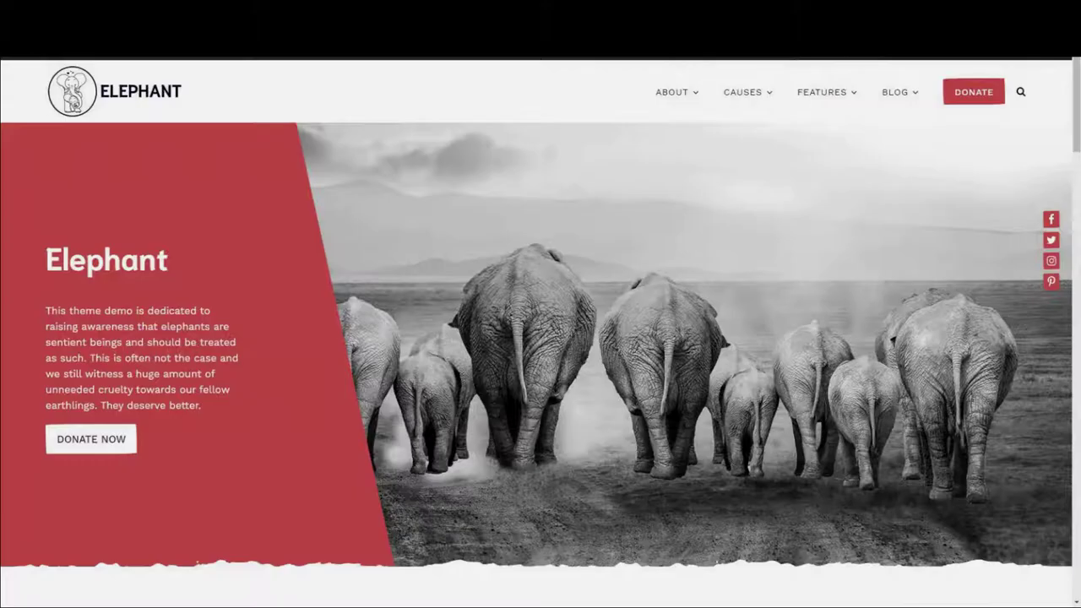
pyautogui.scroll(-8, 389, 238)
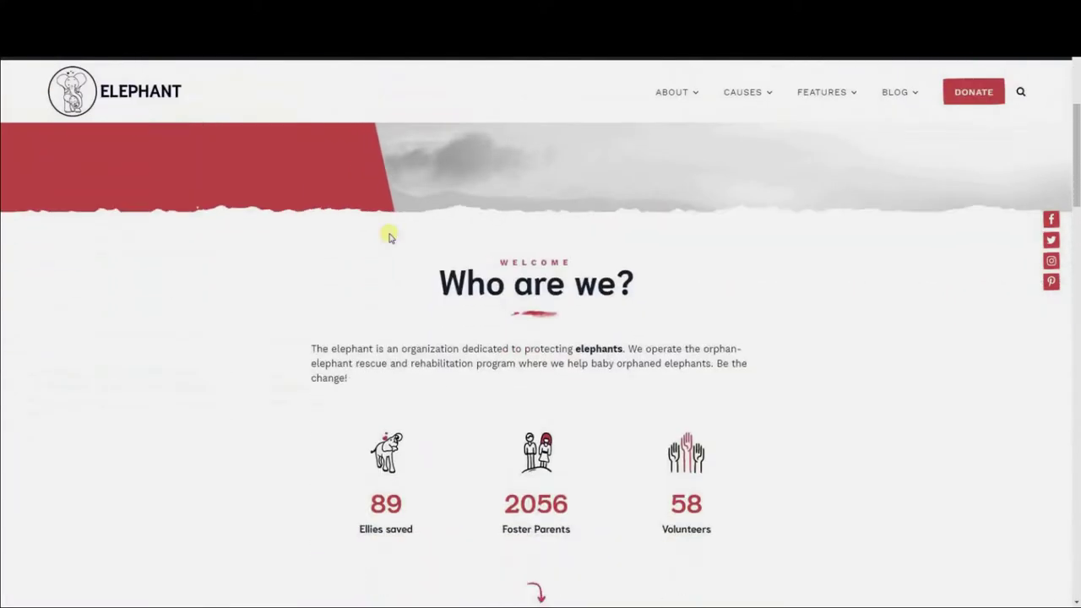
pyautogui.scroll(-15, 390, 238)
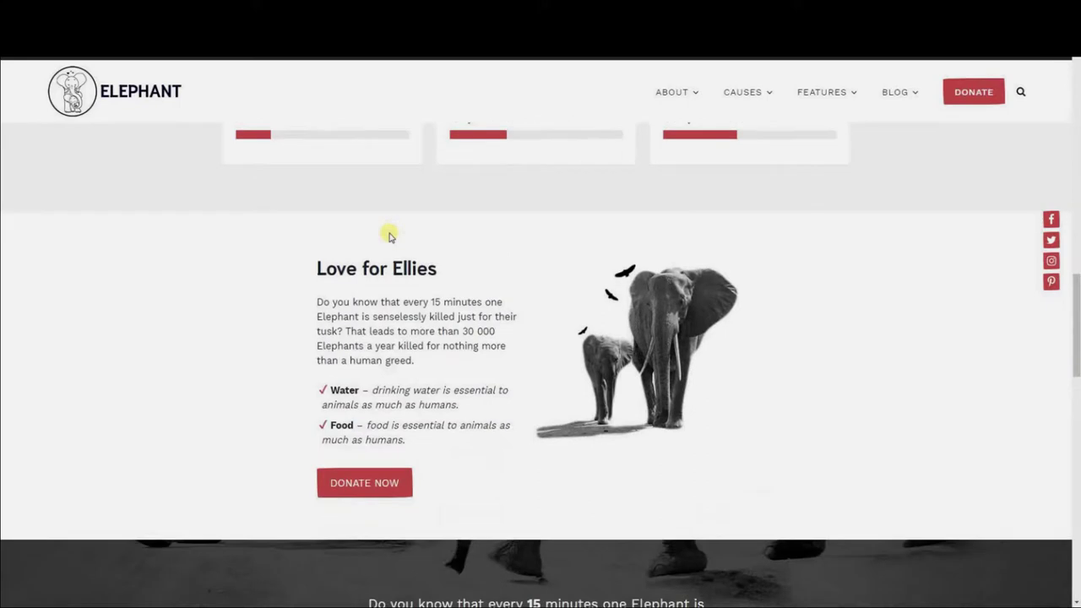
pyautogui.scroll(15, 389, 238)
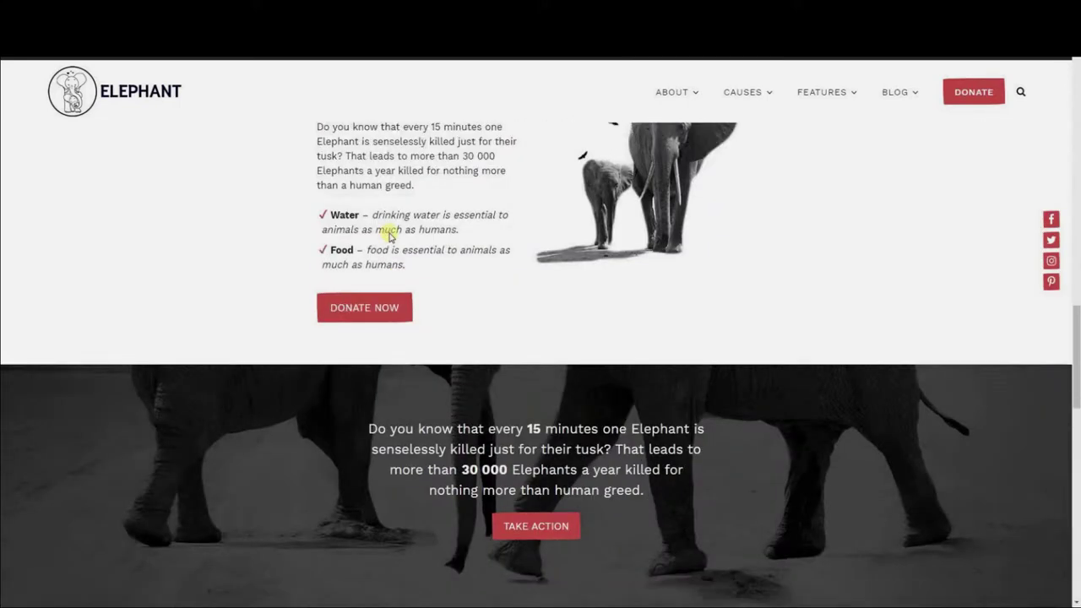
pyautogui.scroll(6, 389, 232)
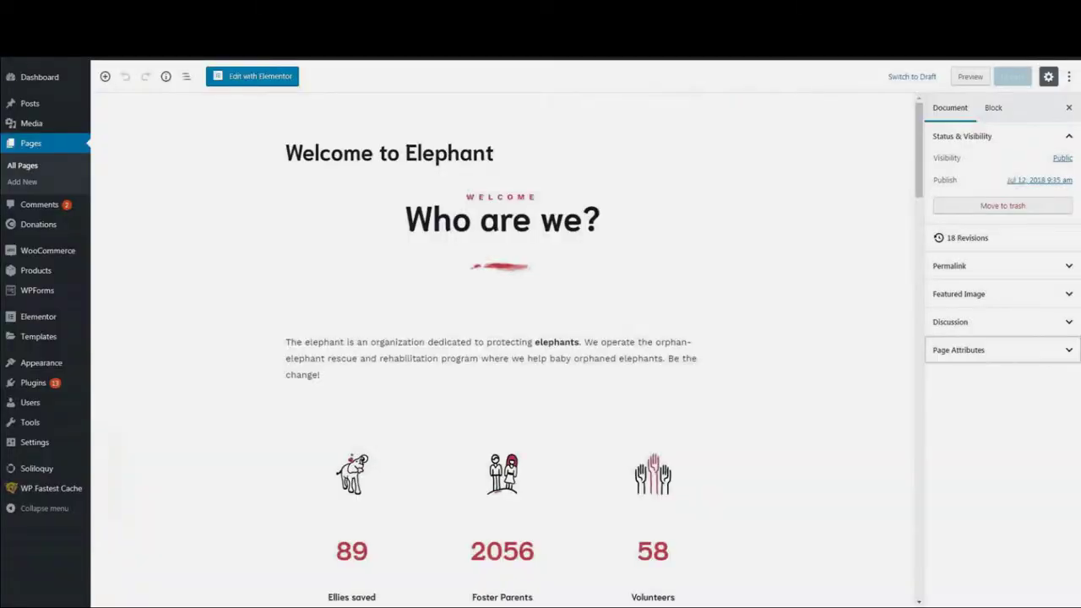
# - Look over the editor's block inserter and block settings, then return to document settings
pyautogui.click(106, 77)
pyautogui.scroll(-5, 161, 225)
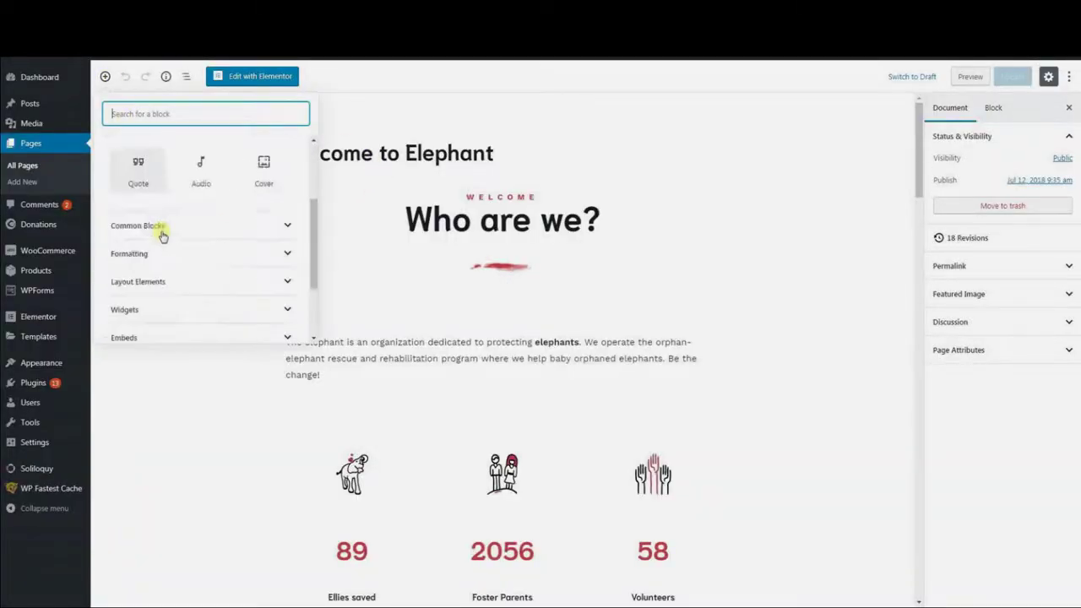
pyautogui.scroll(5, 161, 234)
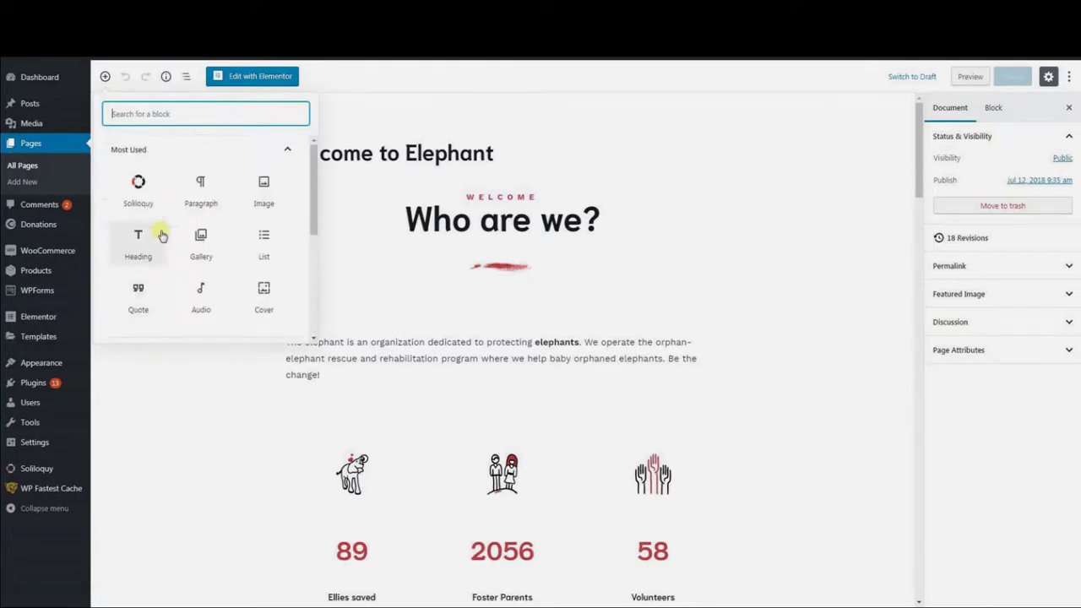
pyautogui.click(105, 79)
pyautogui.click(993, 110)
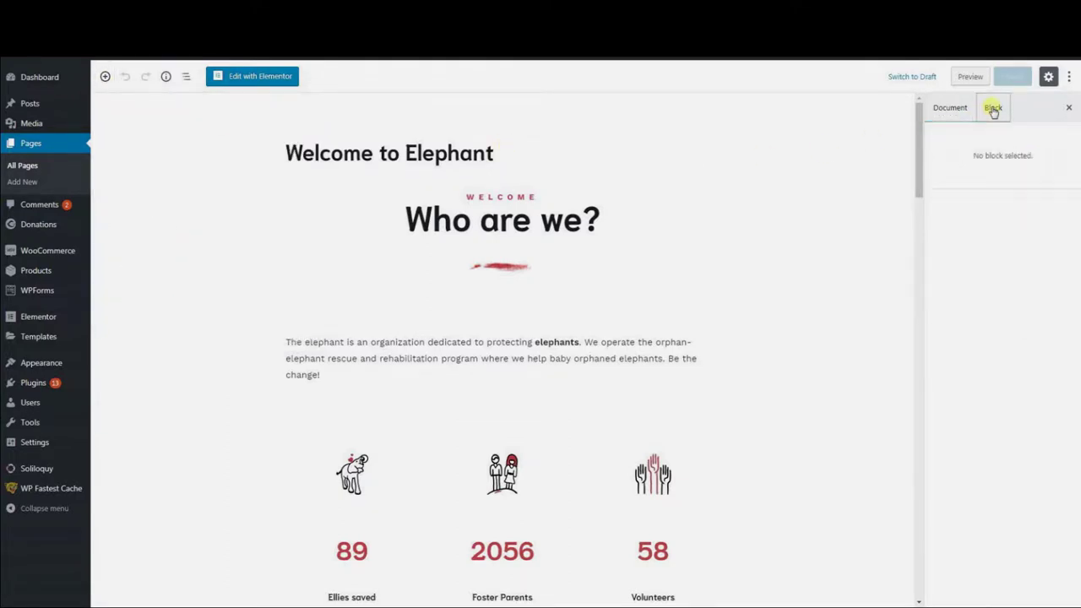
pyautogui.click(952, 110)
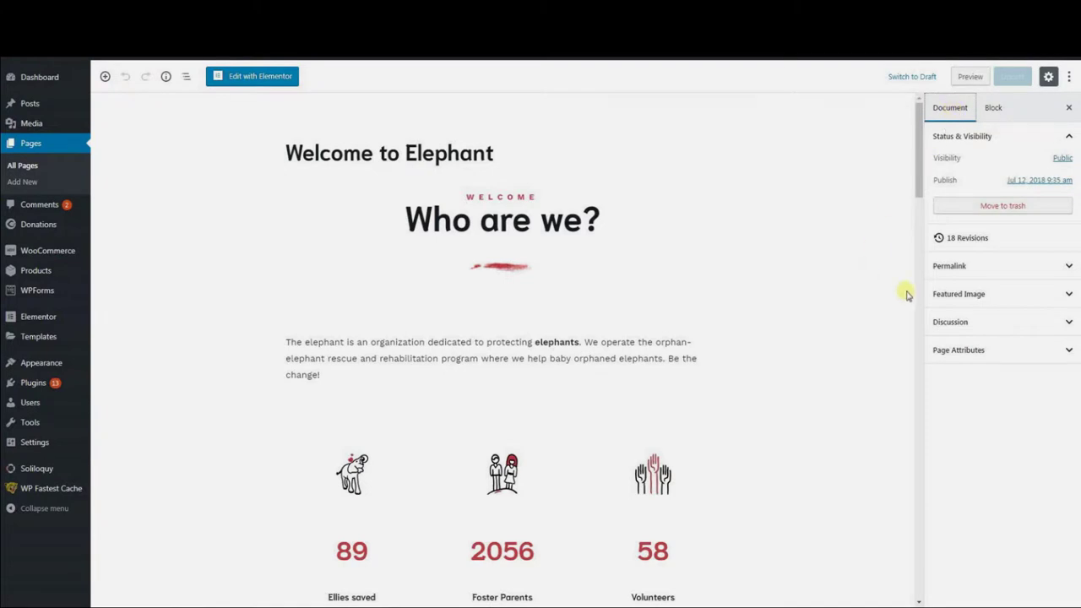
pyautogui.scroll(-10, 647, 316)
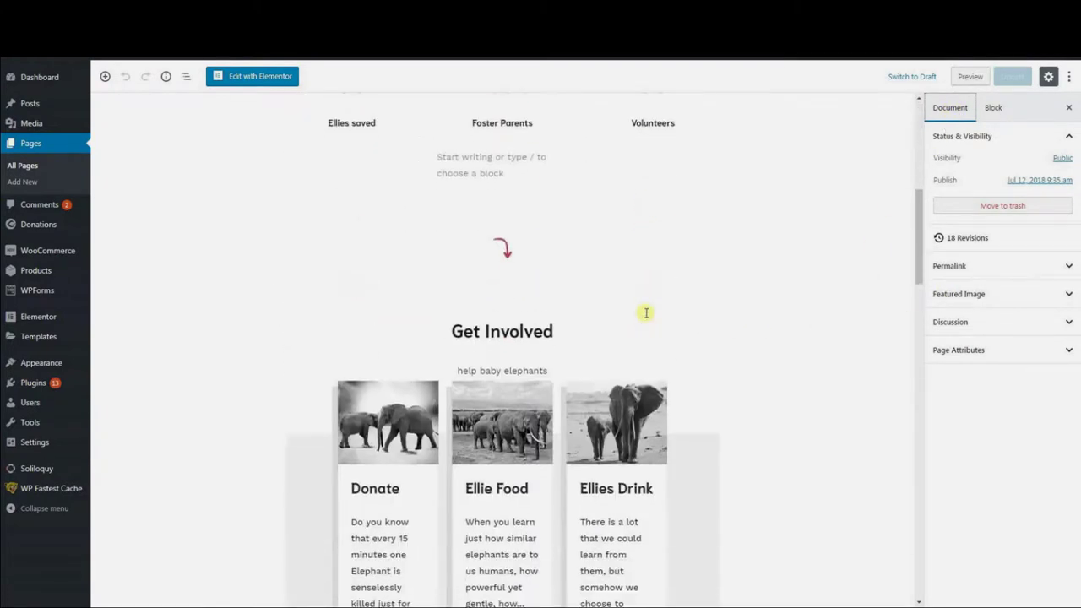
pyautogui.scroll(10, 646, 313)
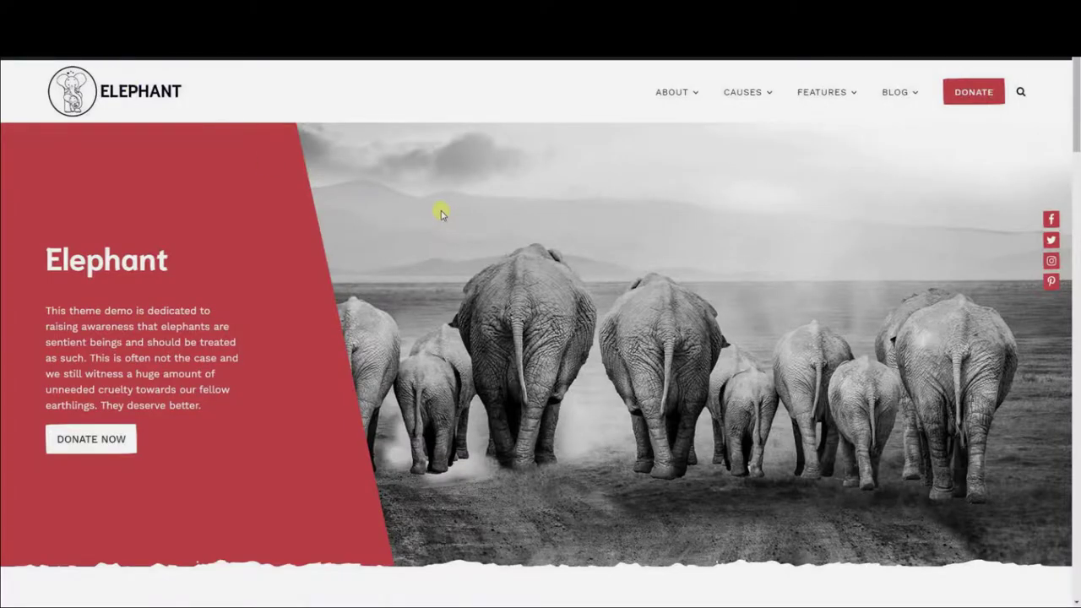
# - Scroll down through the 'How to start working with the theme?' section
pyautogui.scroll(-5, 440, 212)
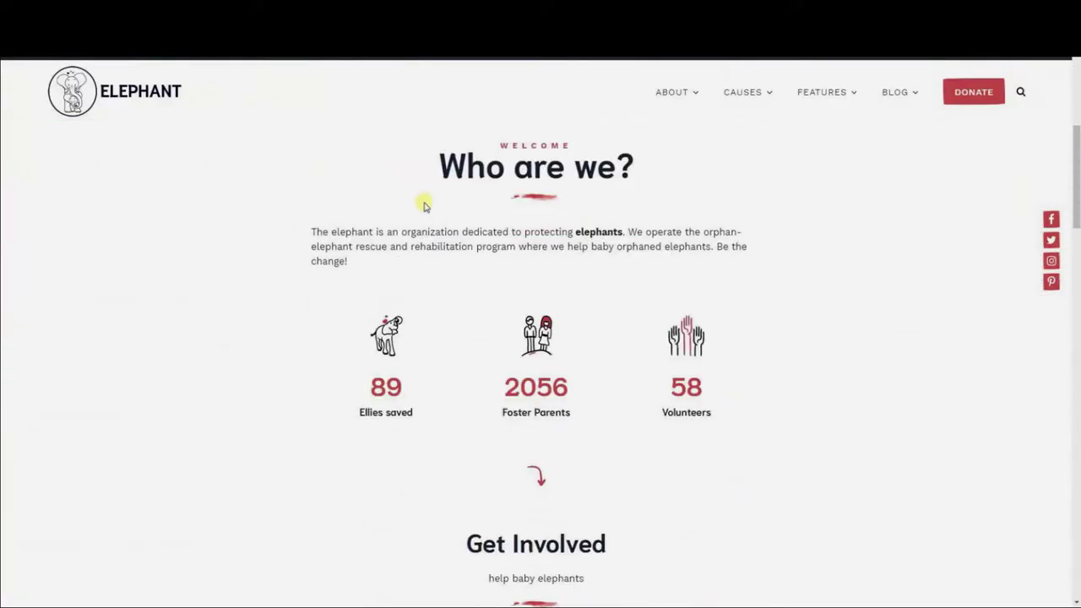
pyautogui.scroll(-3, 425, 205)
pyautogui.scroll(-9, 425, 205)
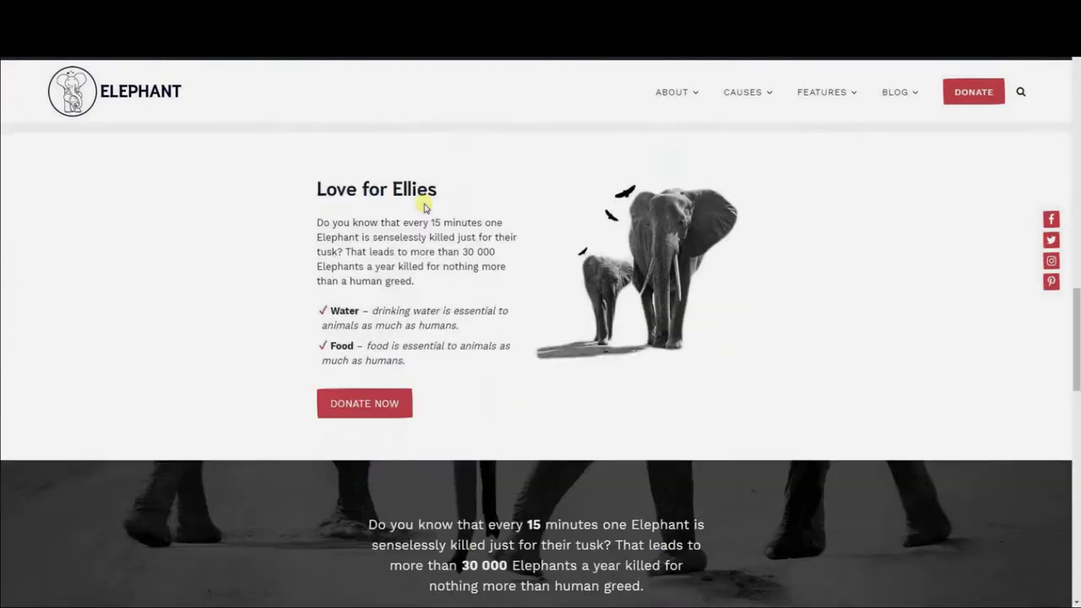
pyautogui.scroll(-7, 425, 207)
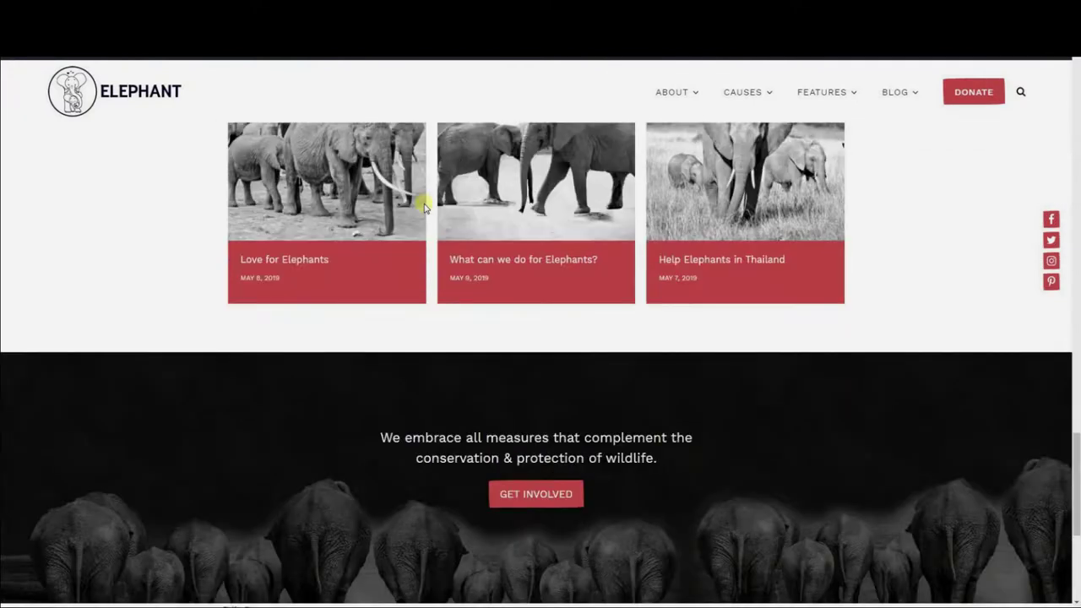
pyautogui.scroll(-3, 456, 199)
# - View the demo site's About page, scrolling down and back up
pyautogui.click(672, 92)
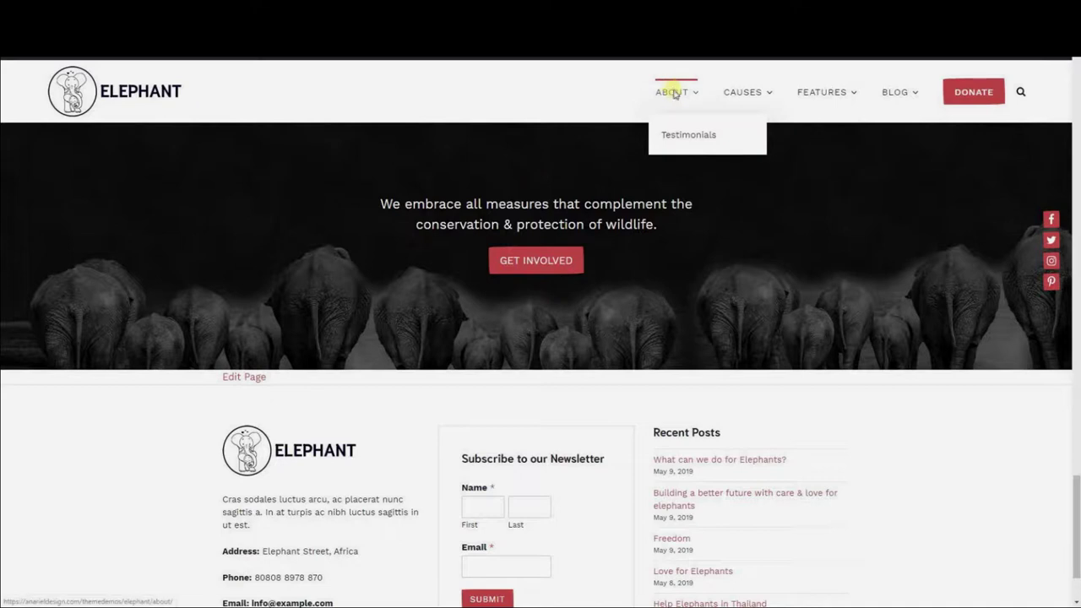
pyautogui.scroll(-5, 509, 225)
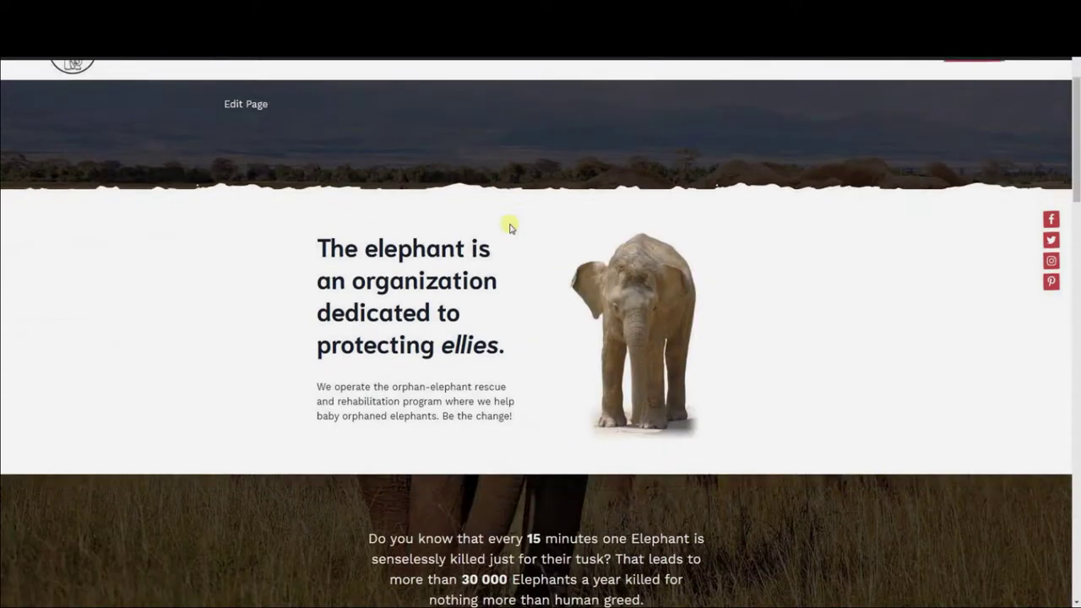
pyautogui.scroll(-6, 509, 226)
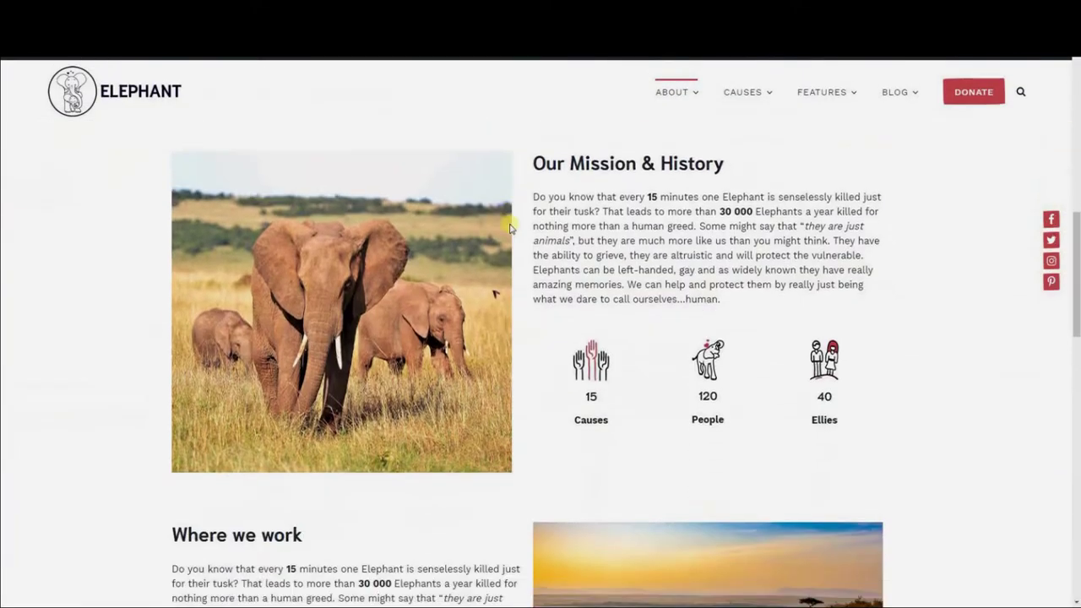
pyautogui.scroll(-8, 509, 226)
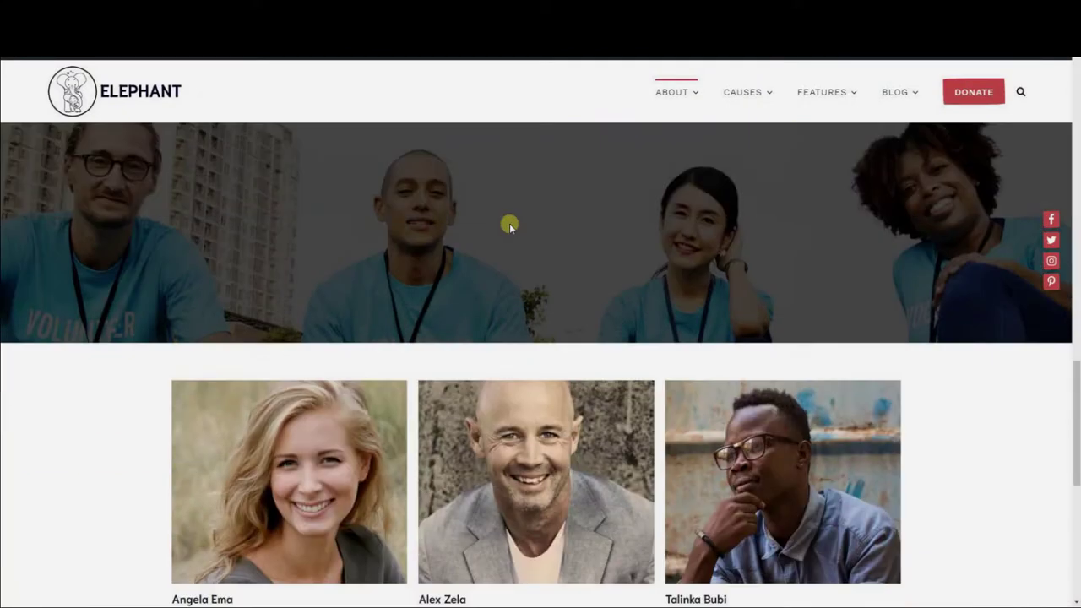
pyautogui.scroll(15, 509, 226)
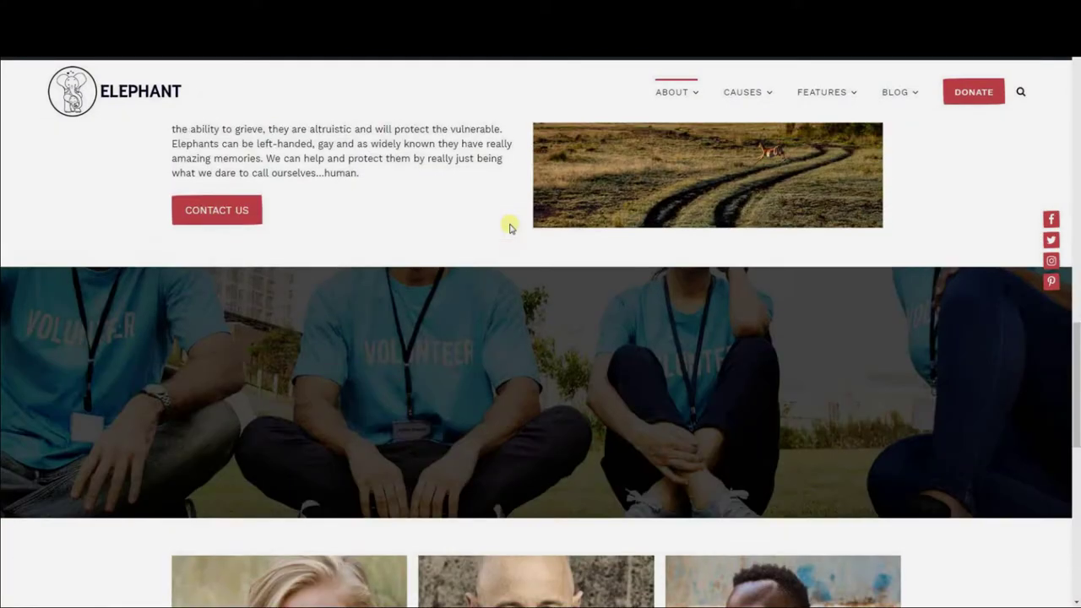
pyautogui.scroll(4, 509, 225)
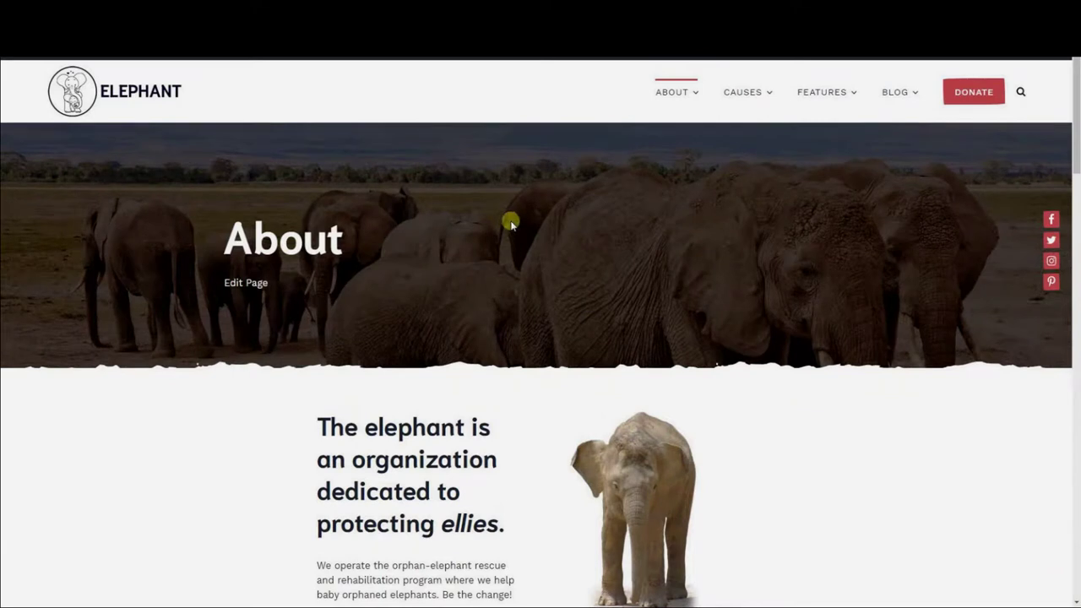
# - View the demo site's Causes page and scroll through it
pyautogui.click(749, 93)
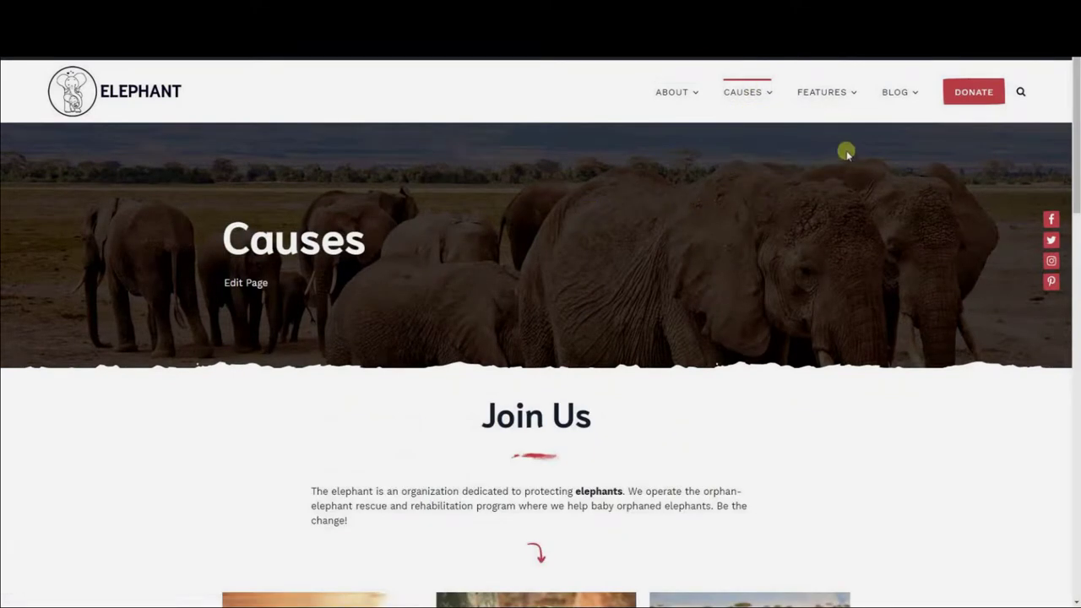
pyautogui.scroll(-10, 847, 152)
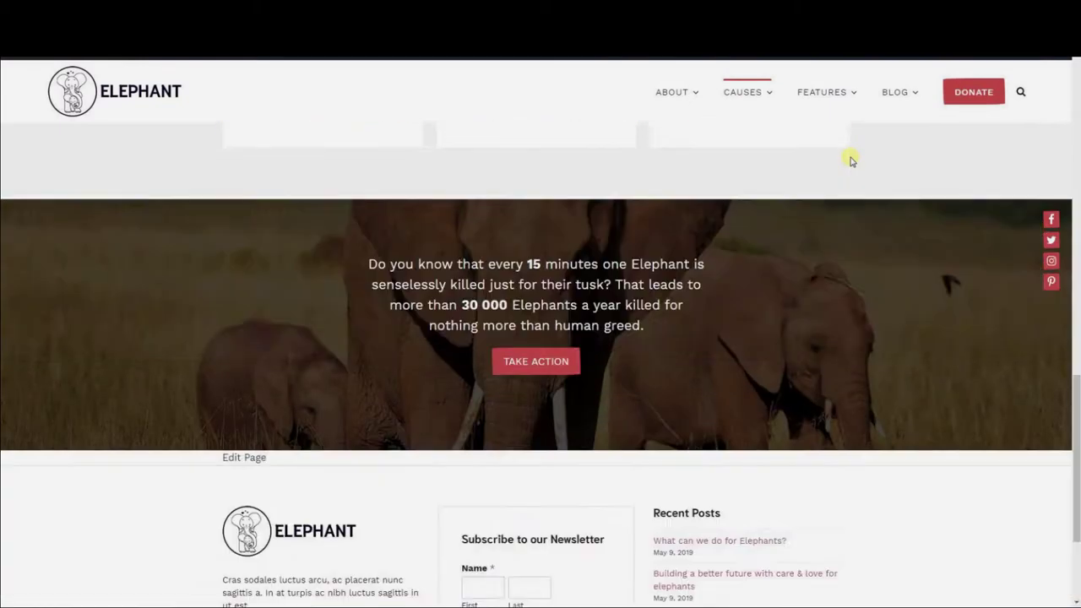
pyautogui.scroll(-2, 851, 160)
pyautogui.scroll(12, 850, 160)
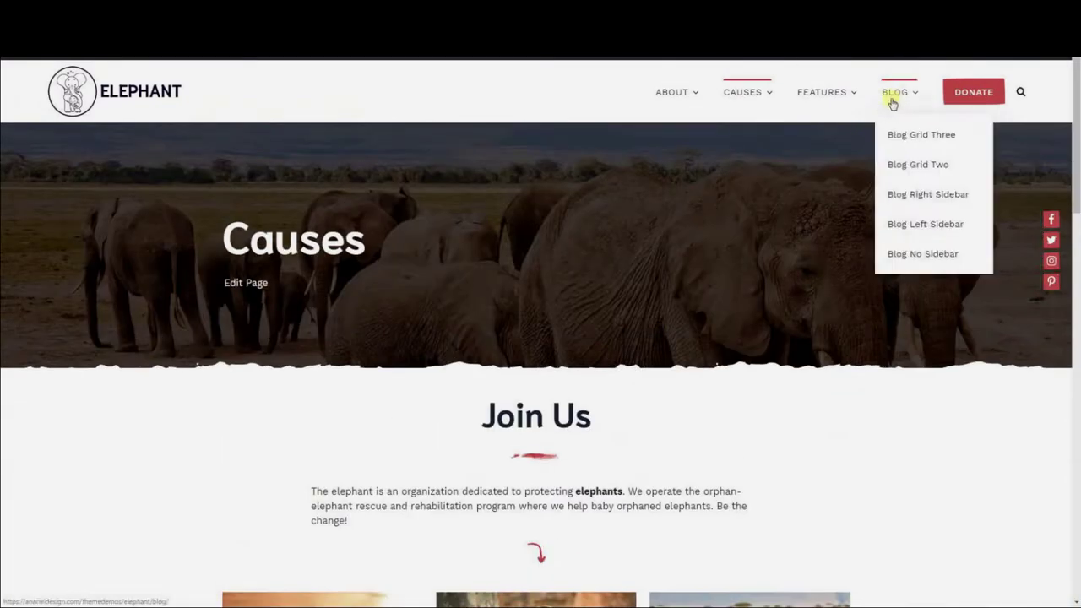
# - View the demo site's Blog page and scroll through it
pyautogui.click(893, 99)
pyautogui.scroll(-12, 637, 257)
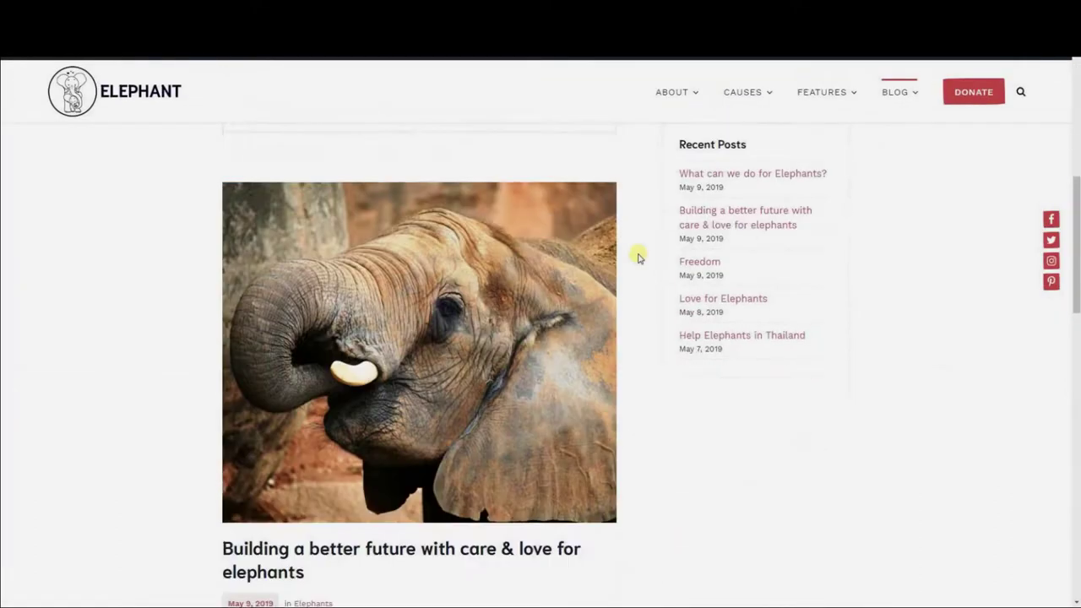
pyautogui.scroll(-5, 638, 257)
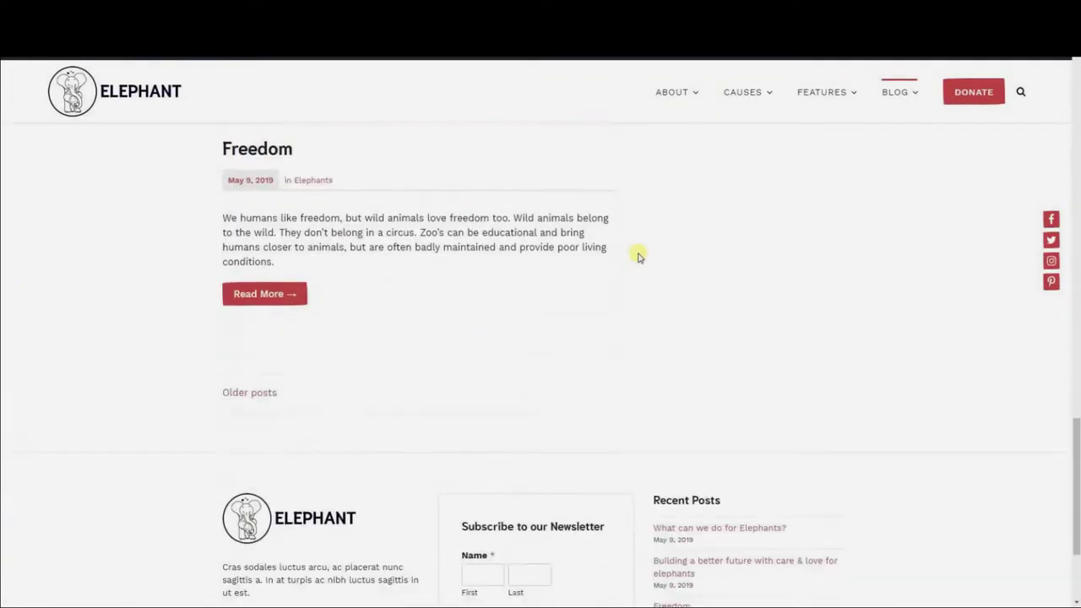
pyautogui.scroll(6, 638, 258)
pyautogui.scroll(10, 638, 258)
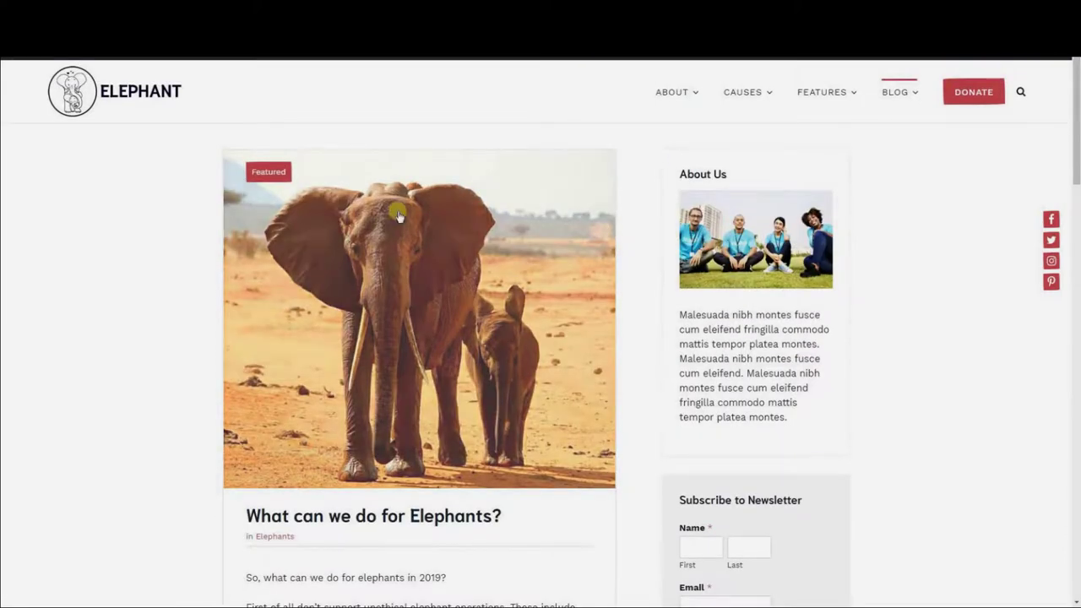
# - Return to the demo home page, scroll down, then back to the top
pyautogui.click(133, 91)
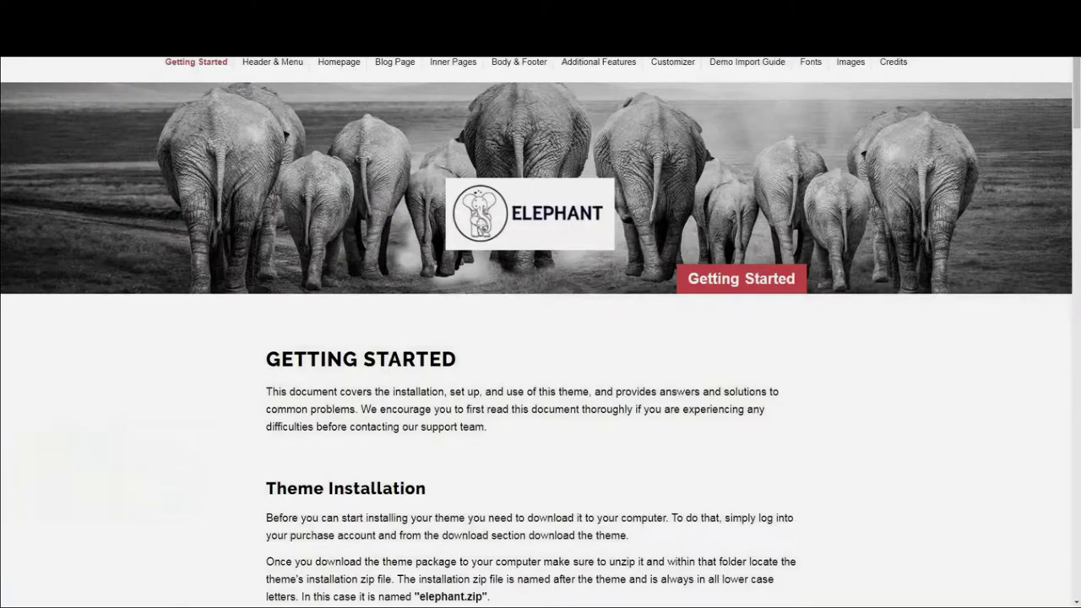
pyautogui.scroll(-10, 601, 239)
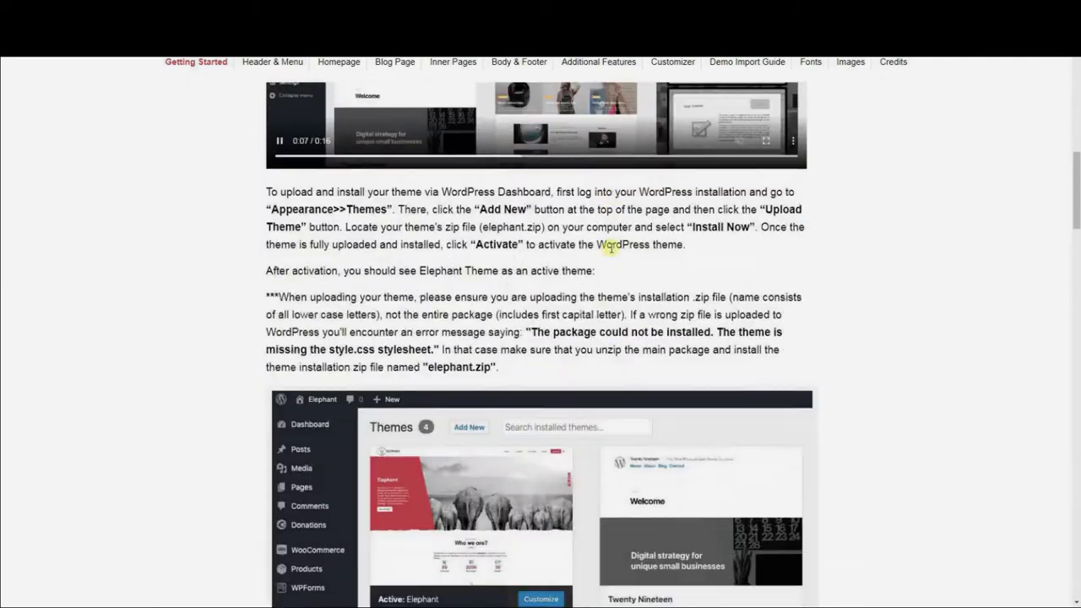
pyautogui.scroll(-12, 610, 245)
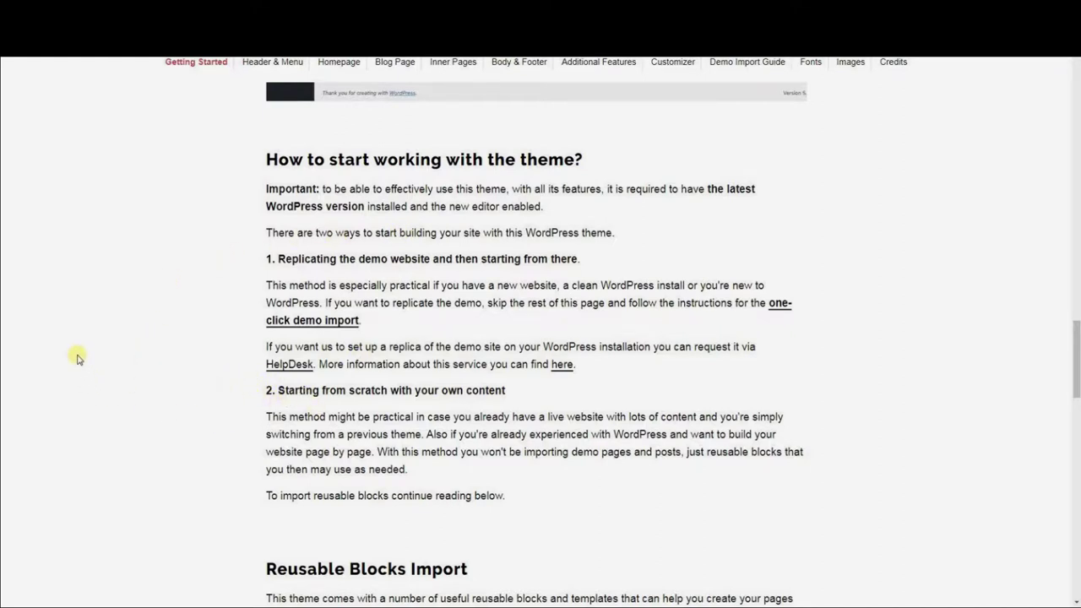
pyautogui.scroll(15, 76, 357)
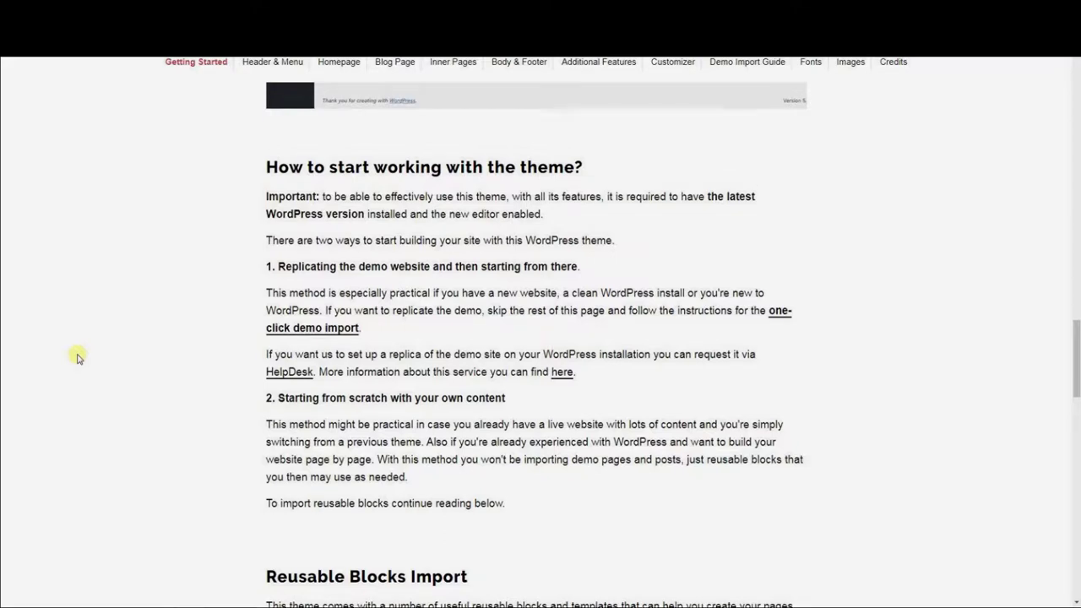
pyautogui.scroll(9, 77, 355)
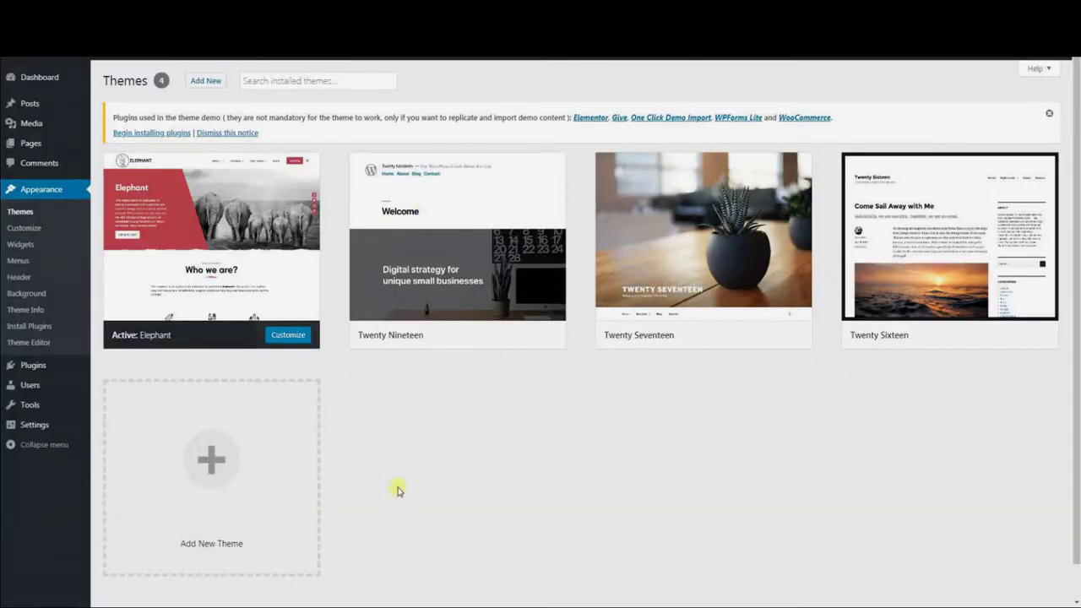
# - Bulk-install Elementor, Give, One Click Demo Import, WPForms Lite and WooCommerce from the recommended plugins list
pyautogui.moveTo(217, 272)
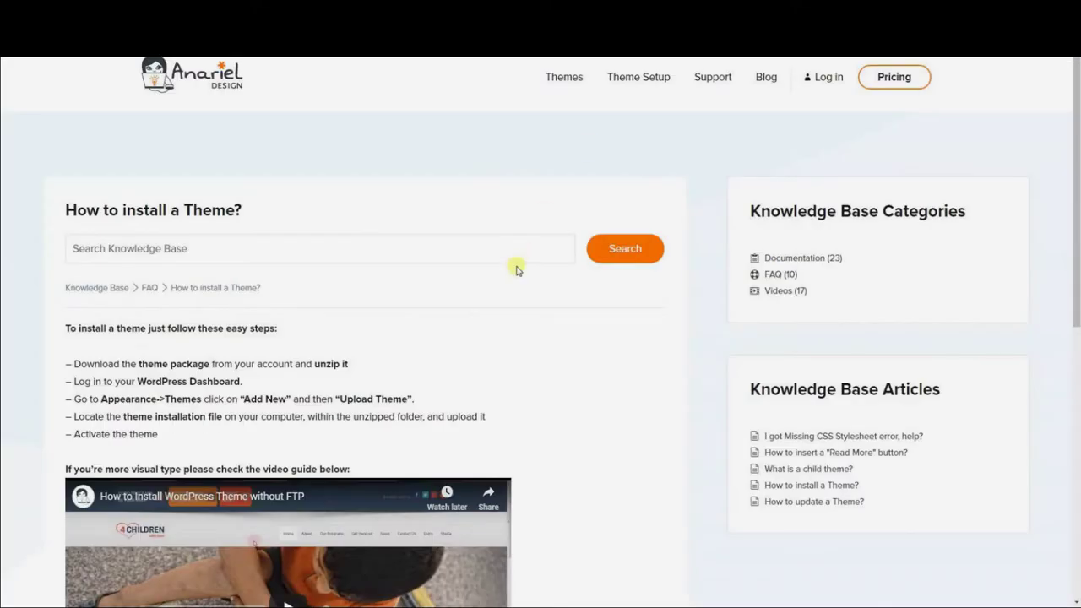
pyautogui.scroll(-2, 517, 269)
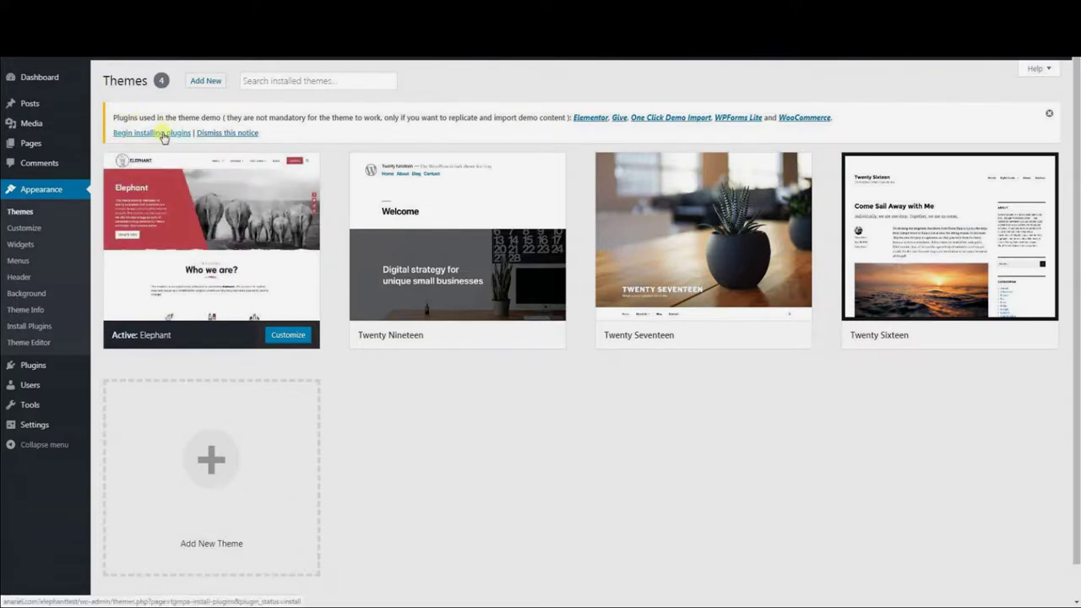
pyautogui.click(164, 135)
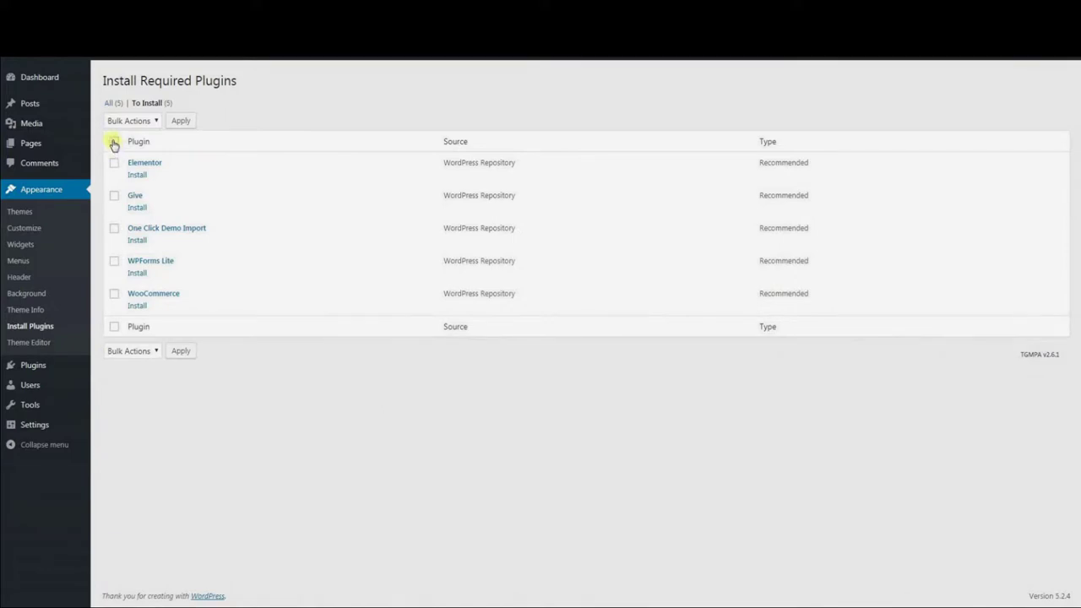
pyautogui.click(138, 125)
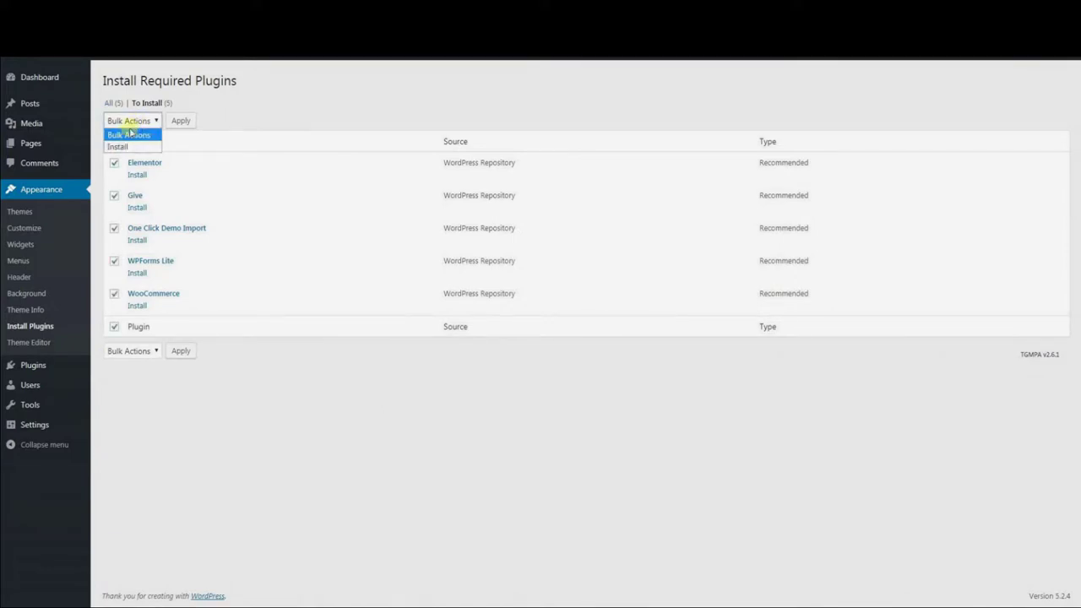
pyautogui.click(135, 145)
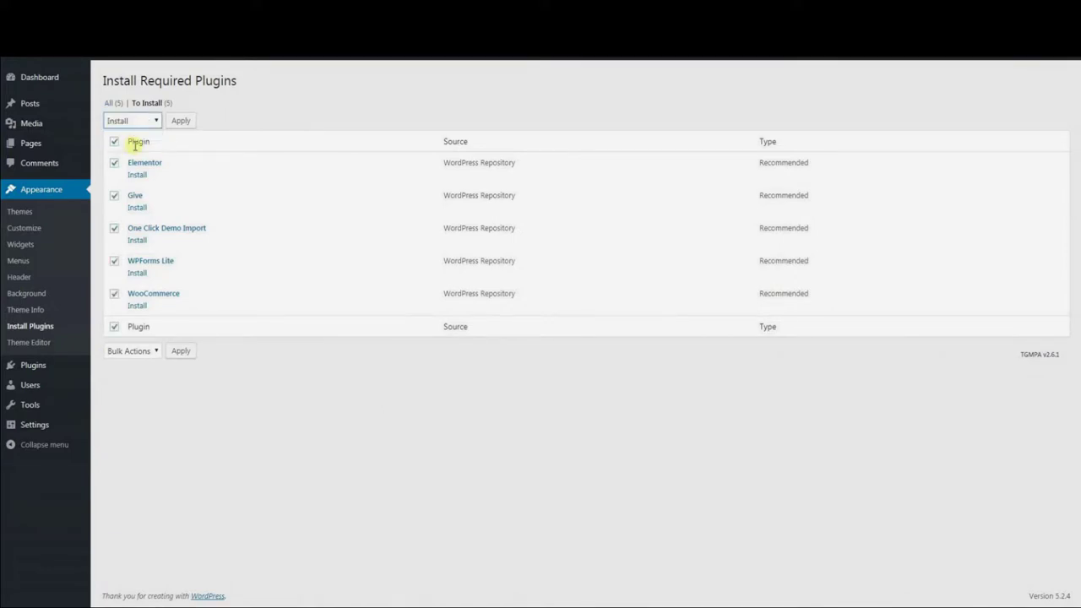
pyautogui.click(181, 121)
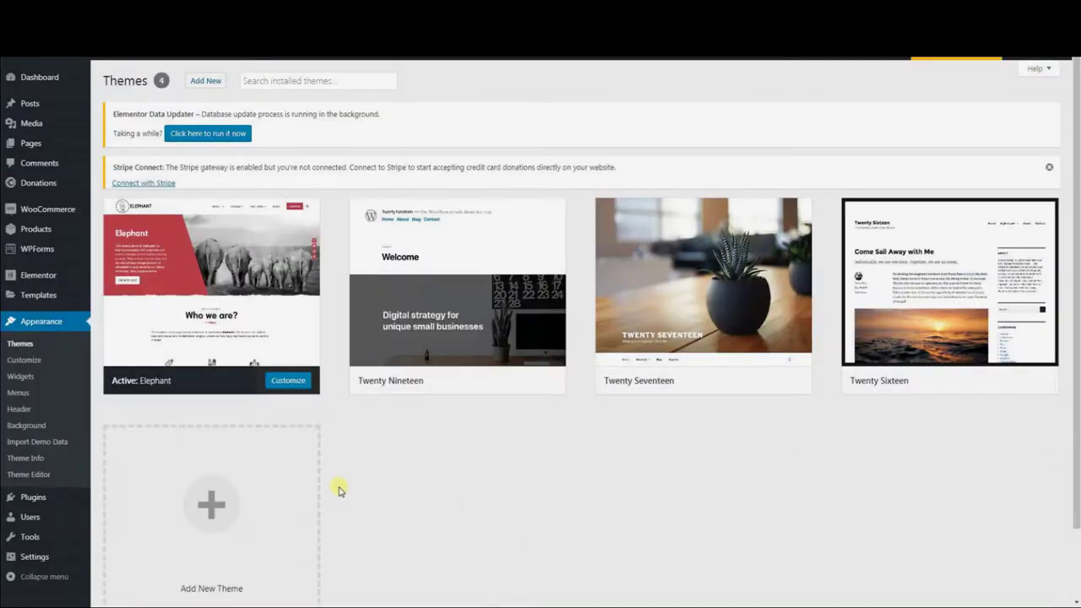
# - Import the 'Demo + Blocks + Elementor Templates' option from Import Demo Data and confirm it
pyautogui.click(45, 445)
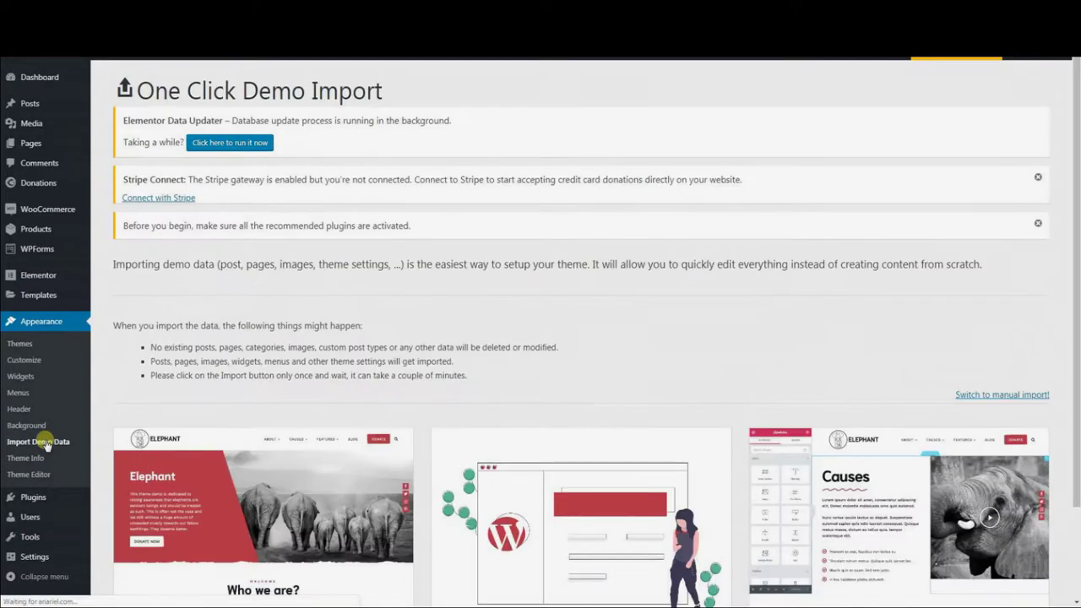
pyautogui.scroll(-2, 319, 343)
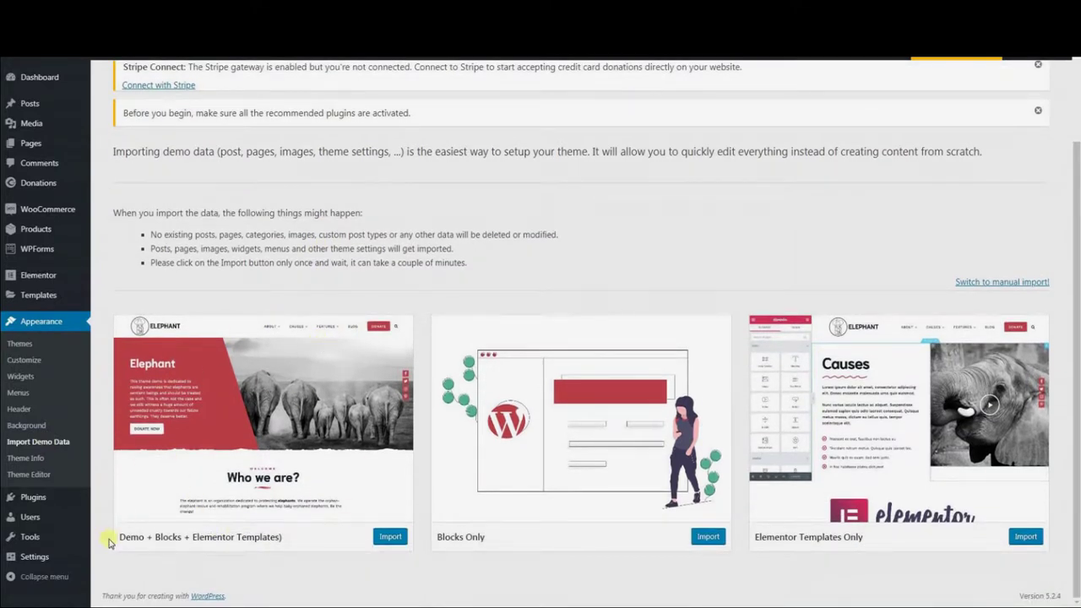
pyautogui.click(391, 538)
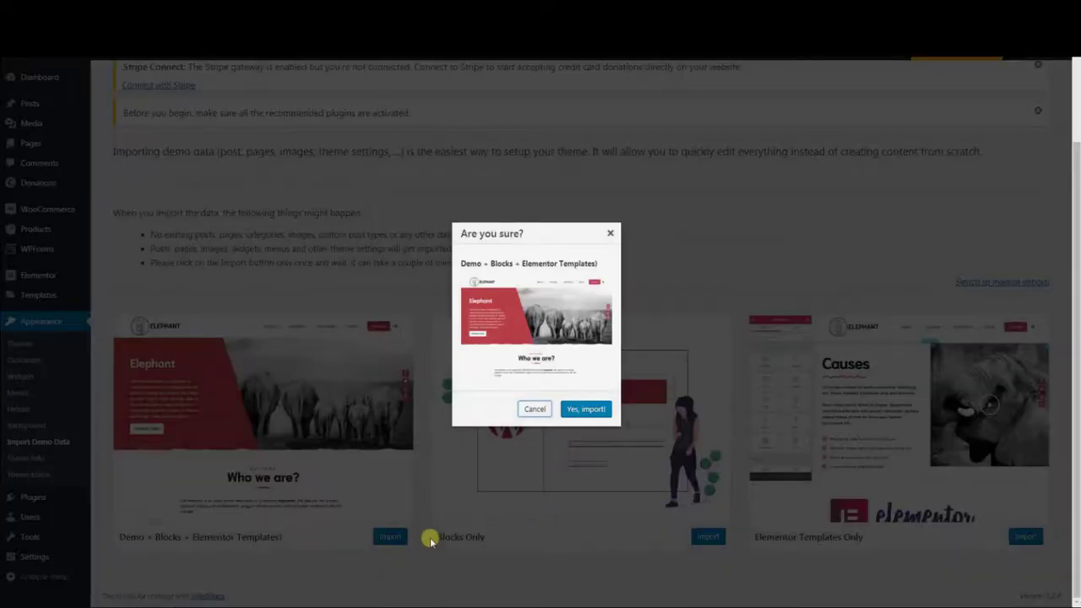
pyautogui.click(584, 411)
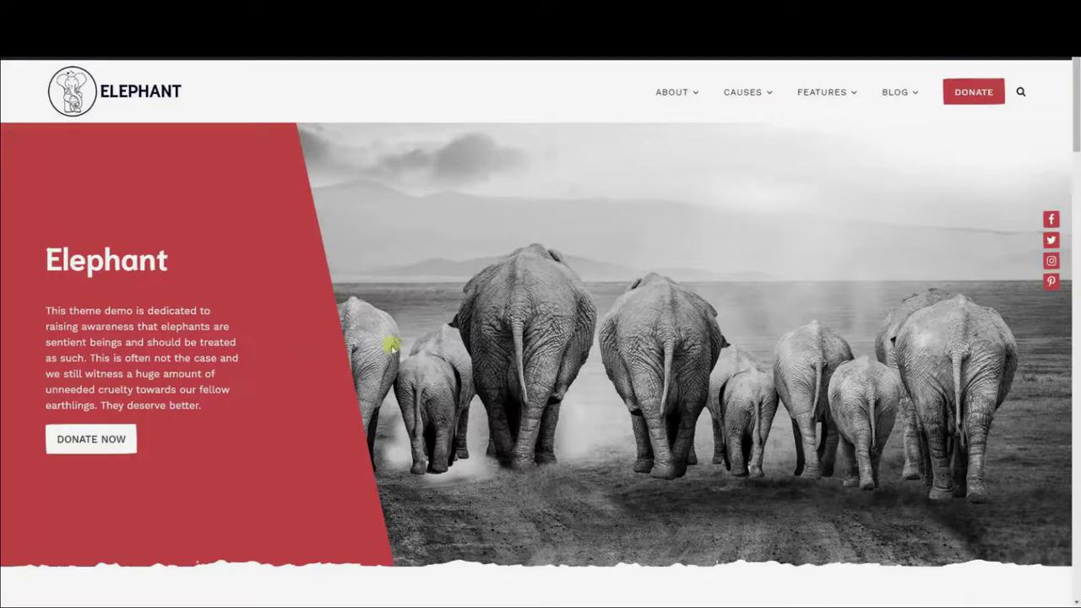
# - Scroll past the red hero, Get Involved cause cards and recent posts, then back to top
pyautogui.scroll(-5, 449, 304)
pyautogui.scroll(-8, 449, 299)
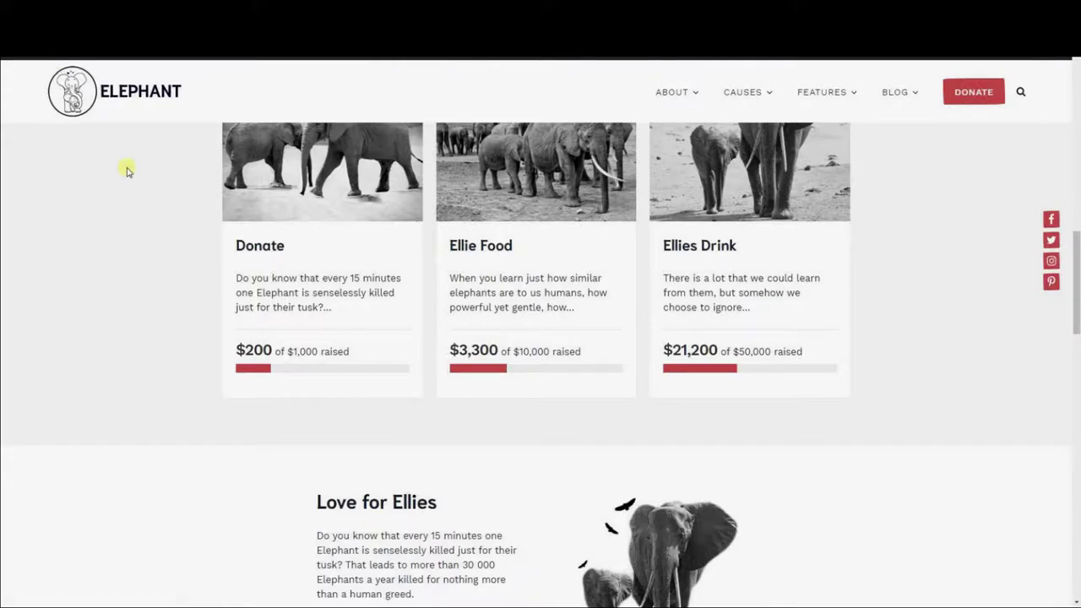
pyautogui.scroll(3, 127, 171)
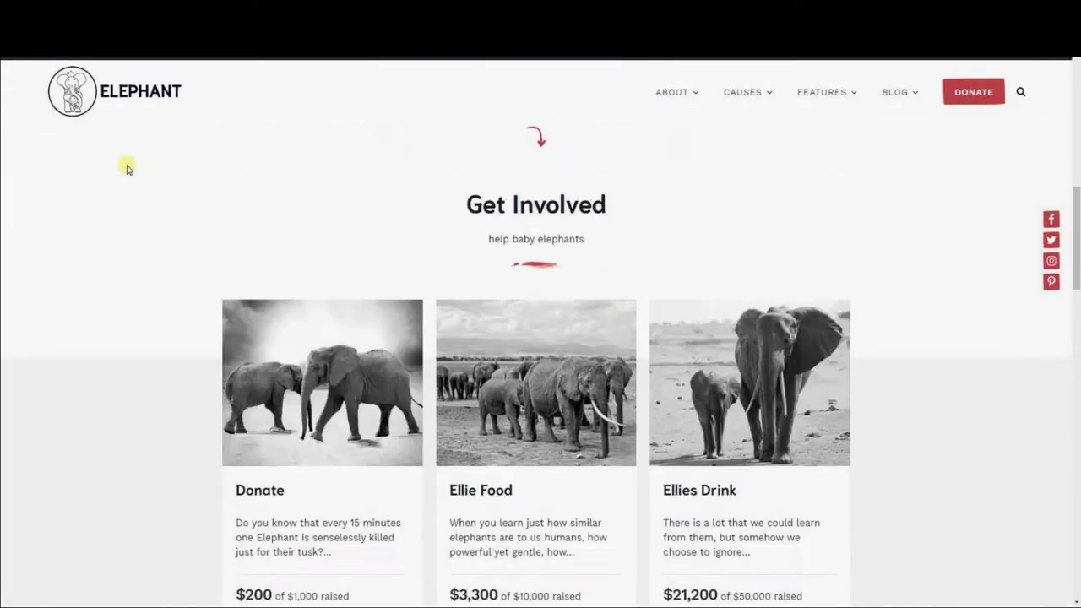
pyautogui.scroll(-6, 127, 169)
pyautogui.scroll(-8, 127, 167)
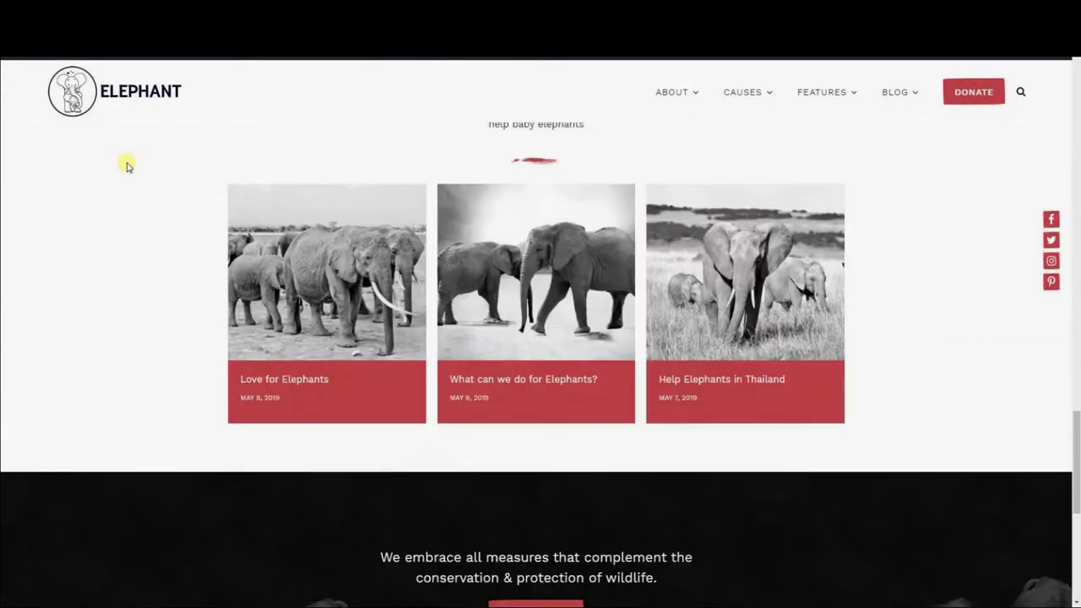
pyautogui.scroll(6, 126, 166)
pyautogui.scroll(1, 127, 164)
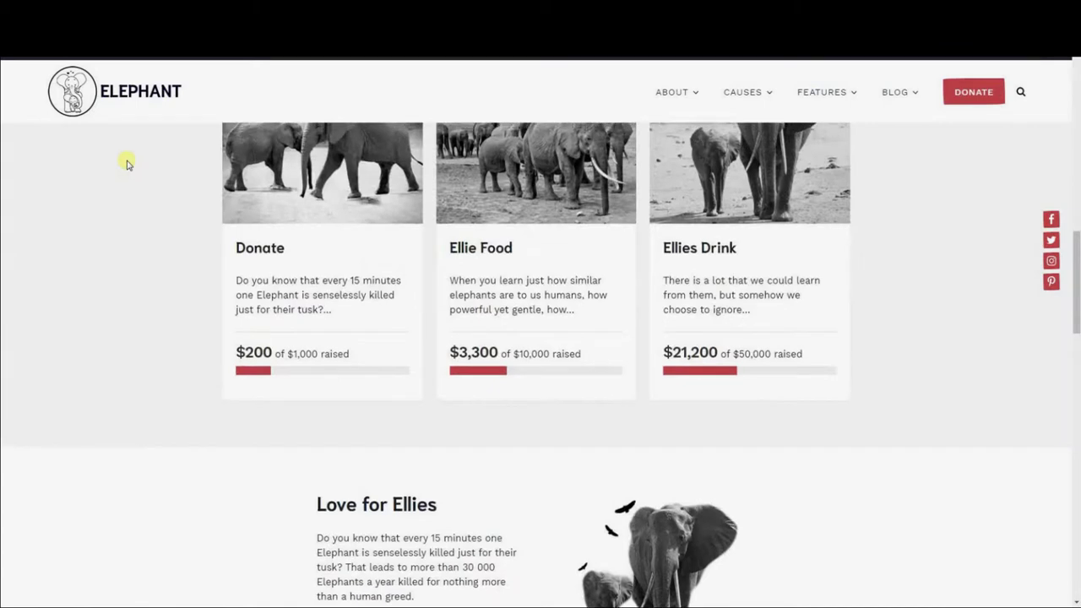
pyautogui.scroll(10, 126, 162)
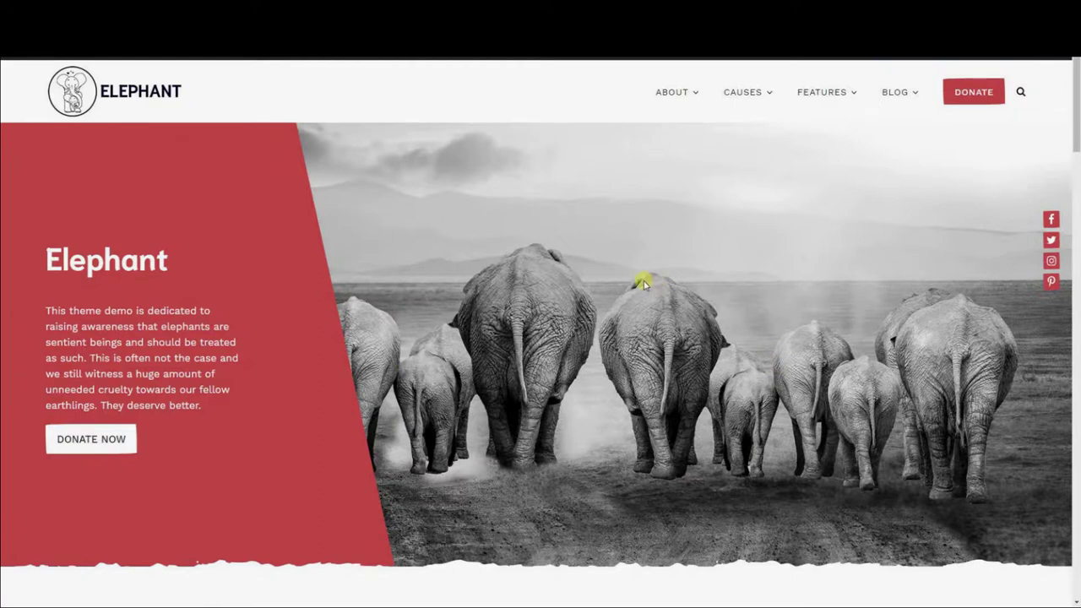
pyautogui.scroll(-10, 644, 284)
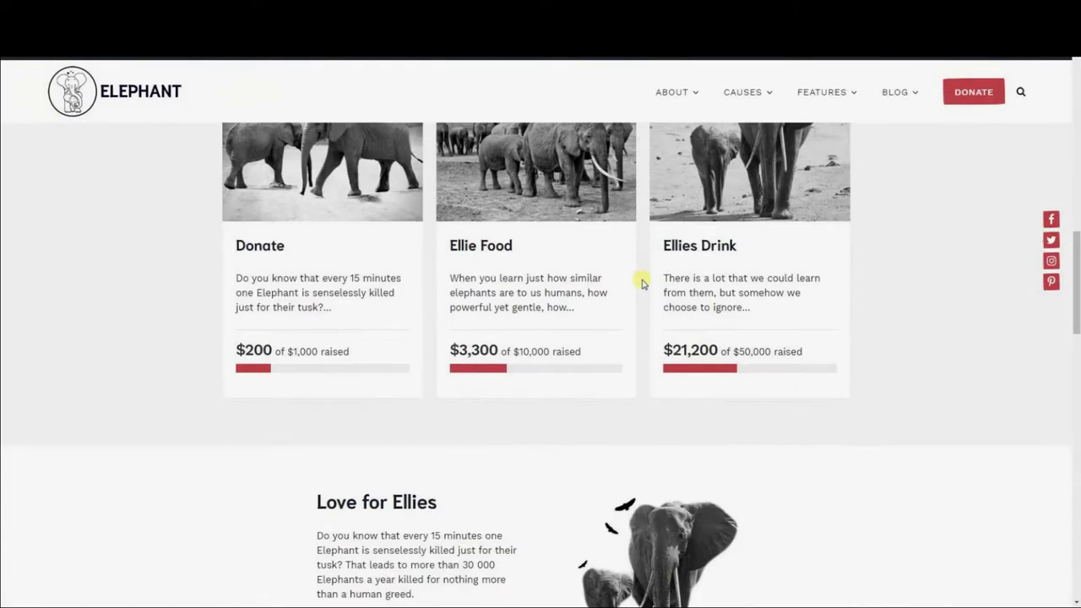
pyautogui.scroll(-8, 642, 284)
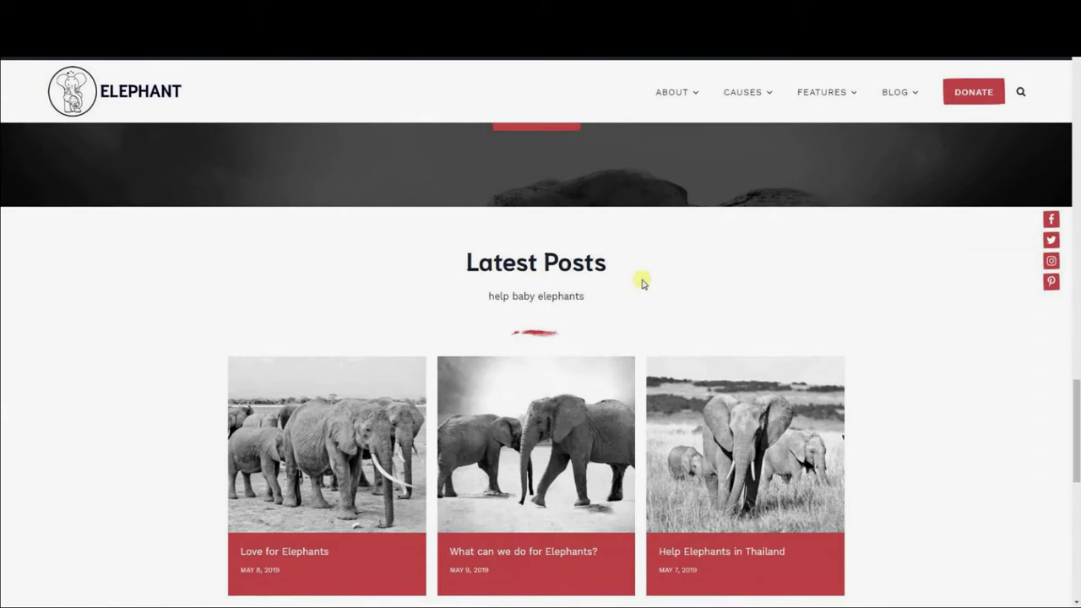
pyautogui.scroll(-8, 642, 284)
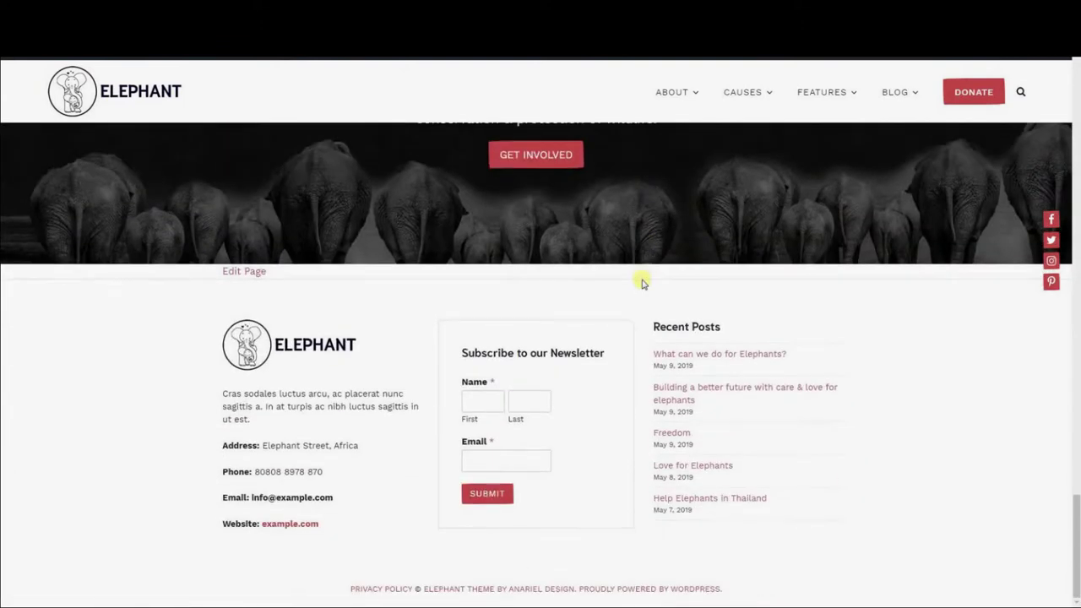
pyautogui.scroll(8, 642, 283)
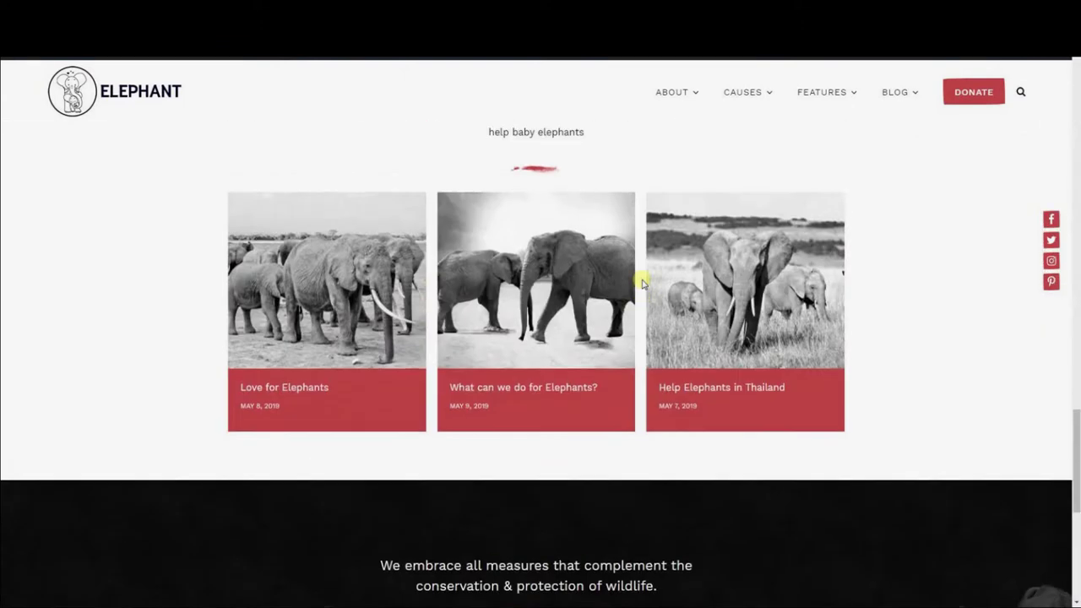
pyautogui.scroll(8, 642, 284)
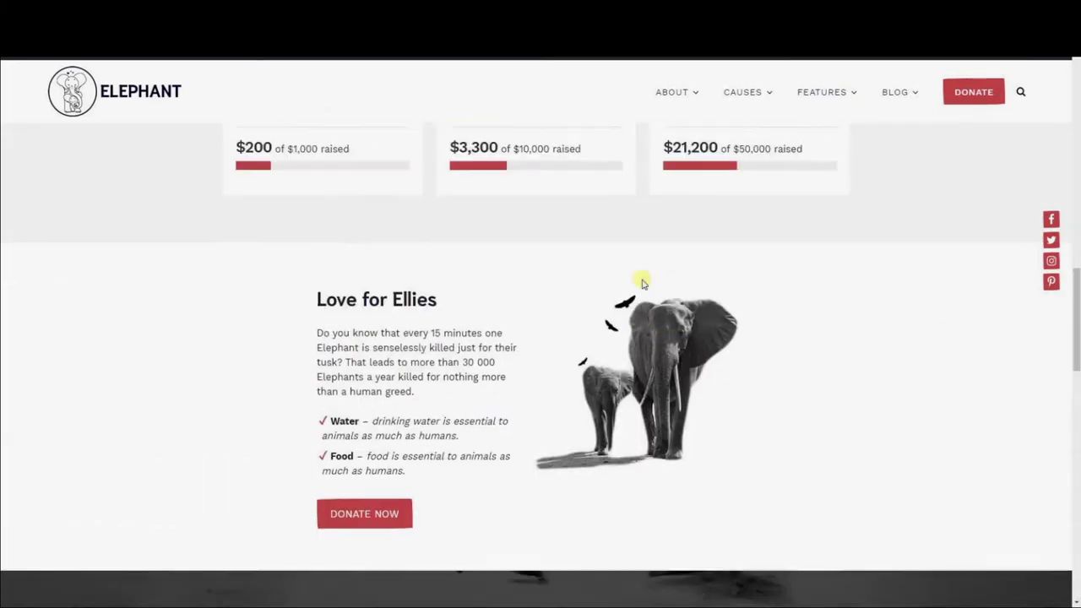
pyautogui.scroll(10, 642, 283)
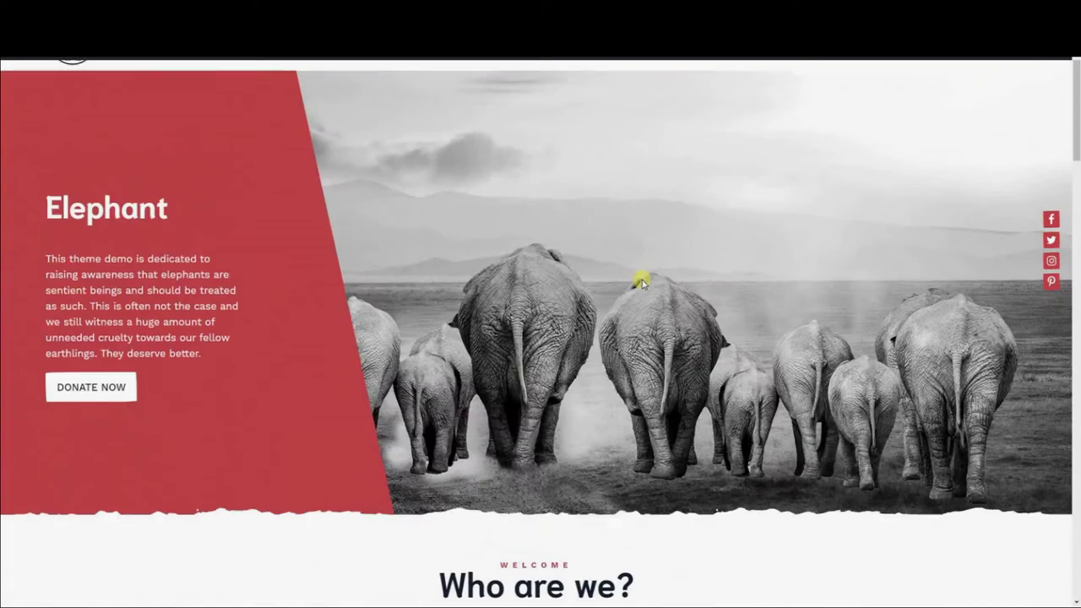
pyautogui.scroll(1, 642, 284)
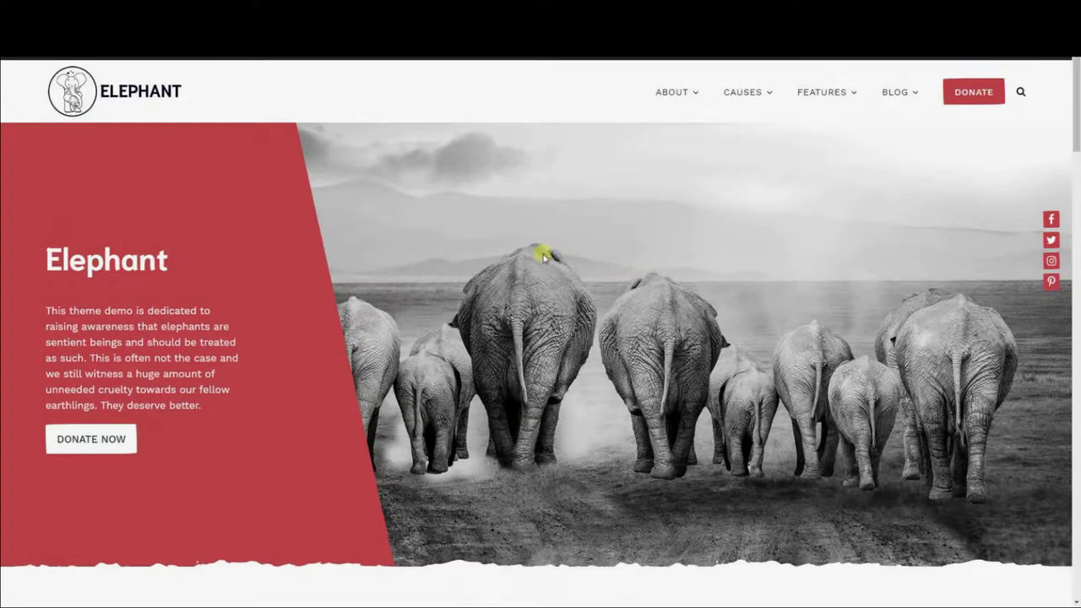
pyautogui.click(222, 60)
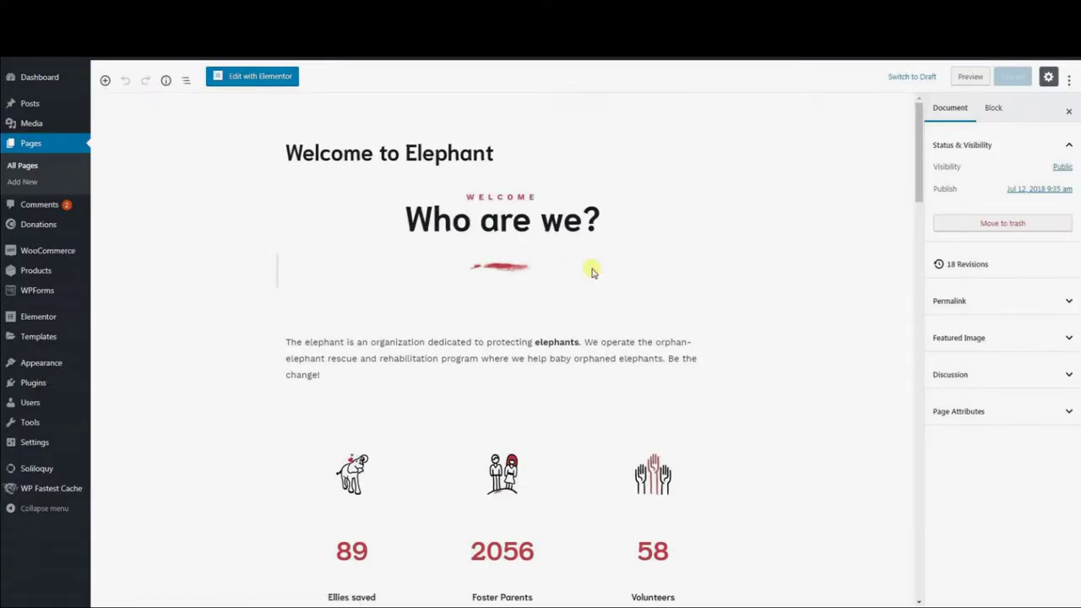
pyautogui.scroll(-2, 591, 271)
pyautogui.scroll(-15, 592, 271)
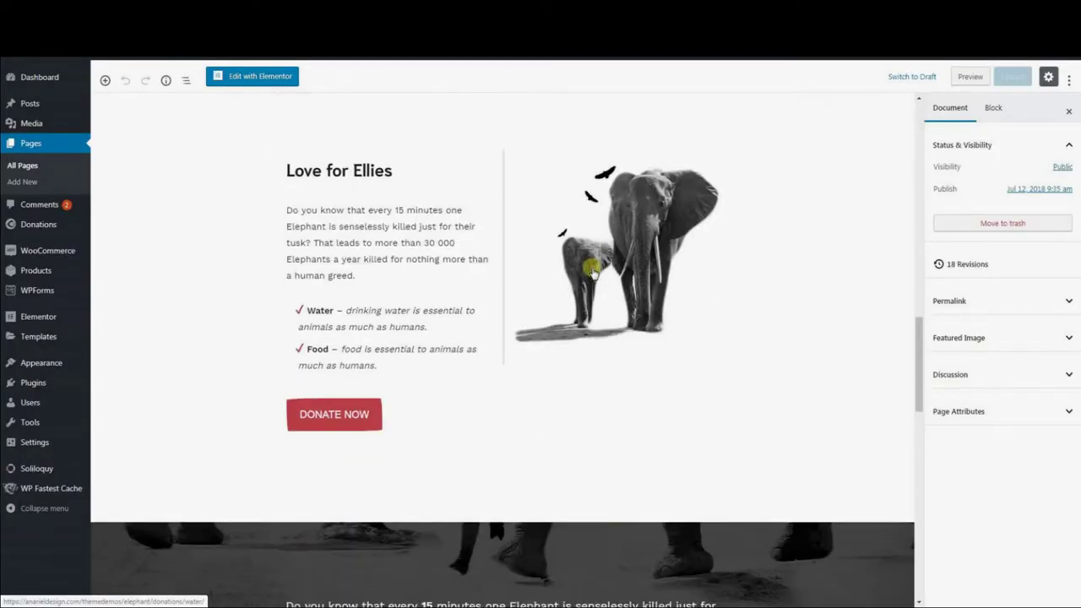
pyautogui.scroll(-5, 591, 270)
pyautogui.scroll(10, 591, 270)
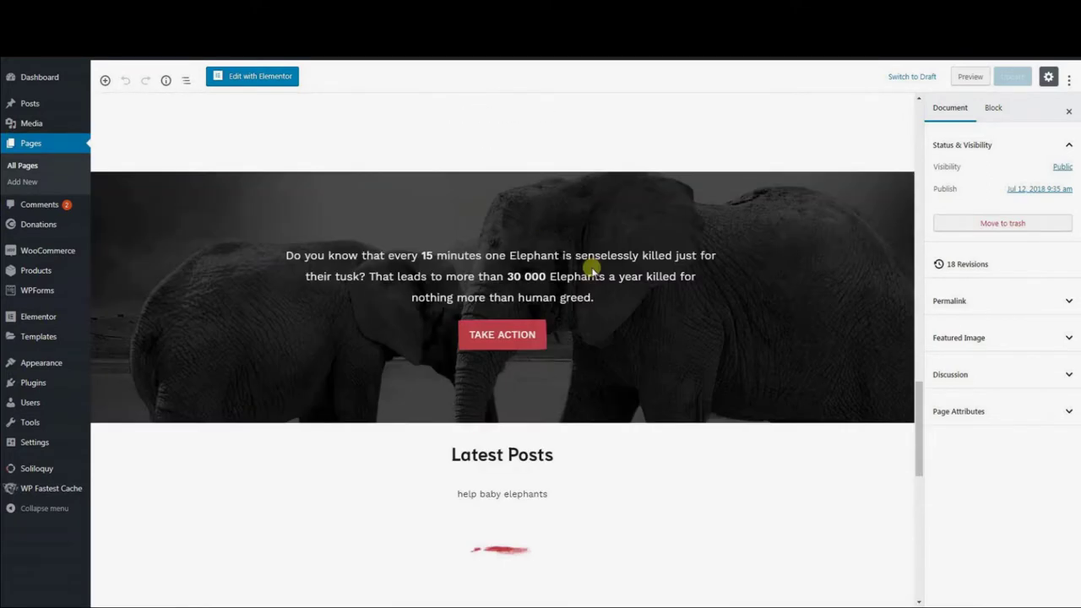
pyautogui.scroll(12, 592, 267)
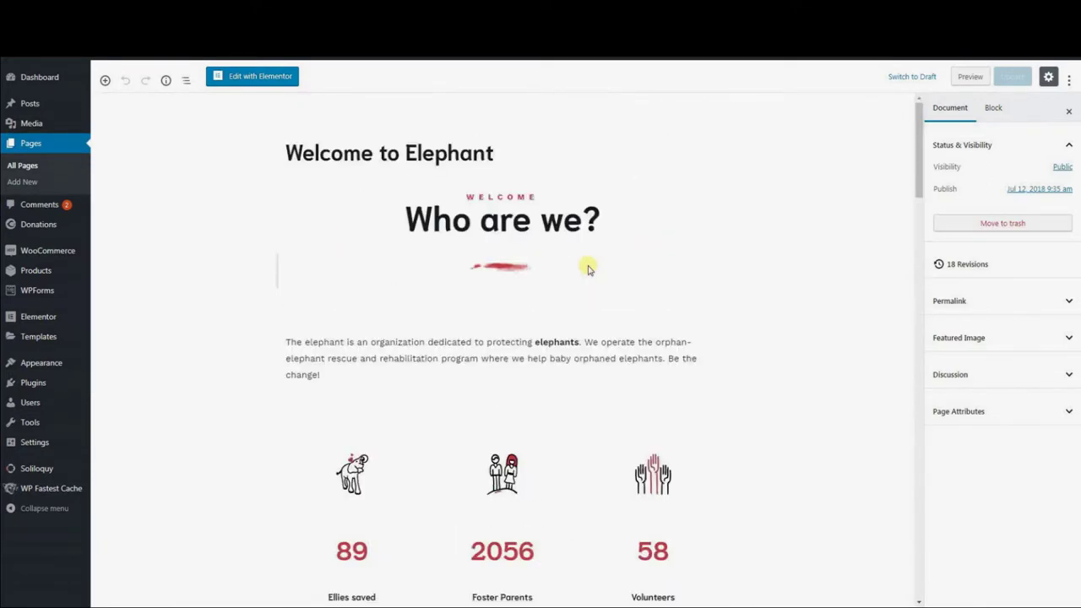
pyautogui.click(104, 81)
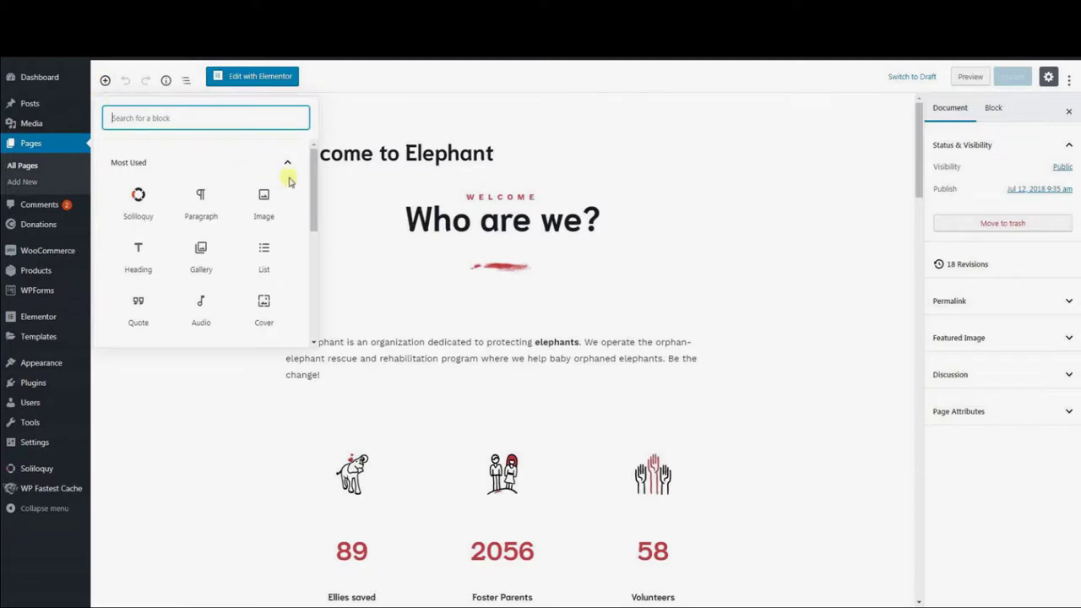
pyautogui.moveTo(311, 172); pyautogui.dragTo(299, 309)
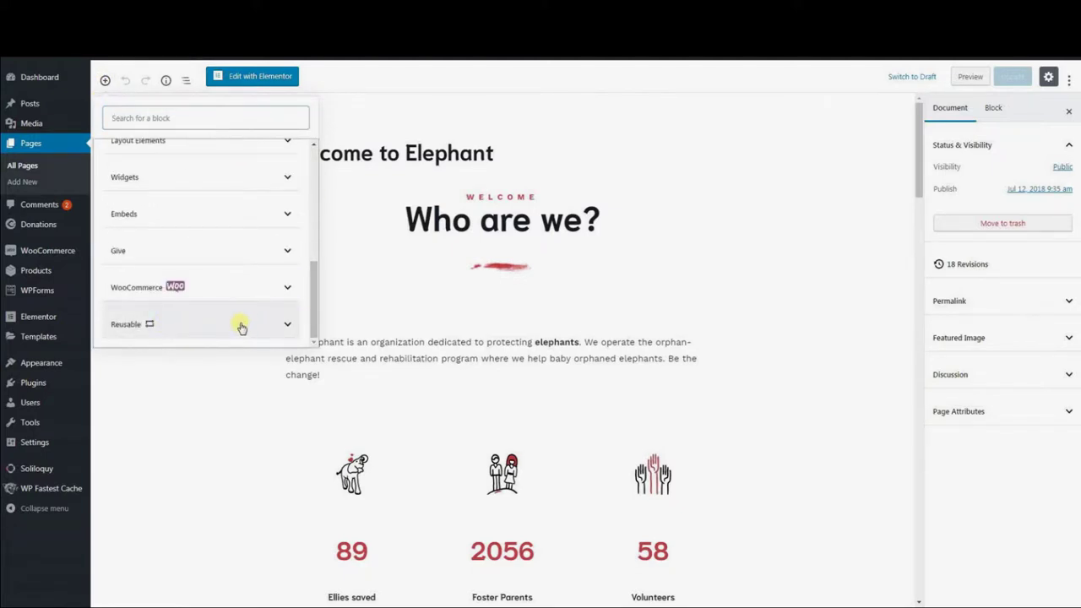
pyautogui.click(286, 327)
pyautogui.moveTo(309, 265); pyautogui.dragTo(313, 233)
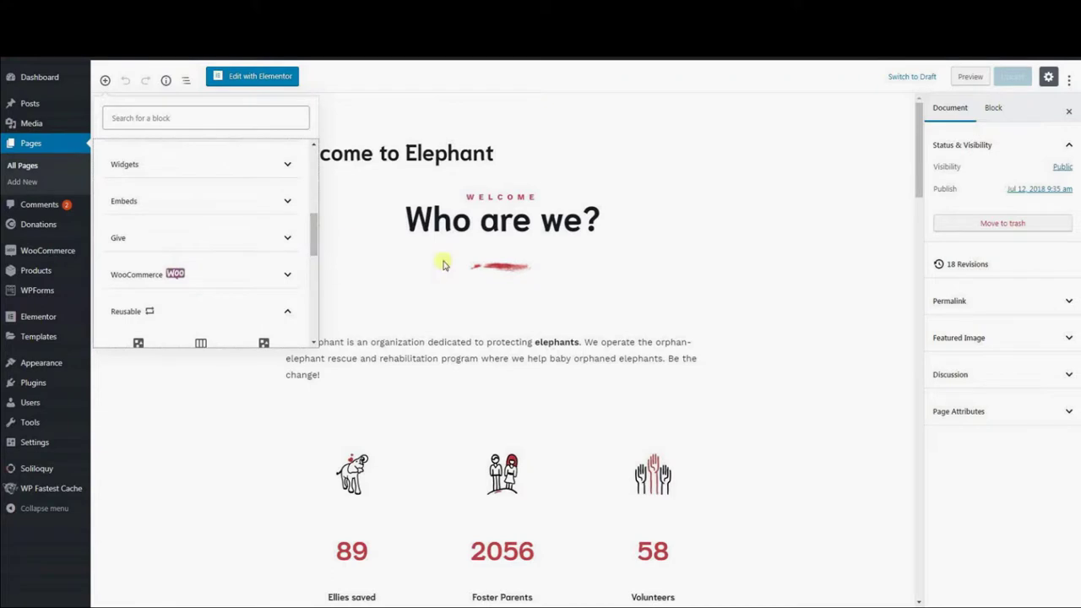
pyautogui.click(777, 272)
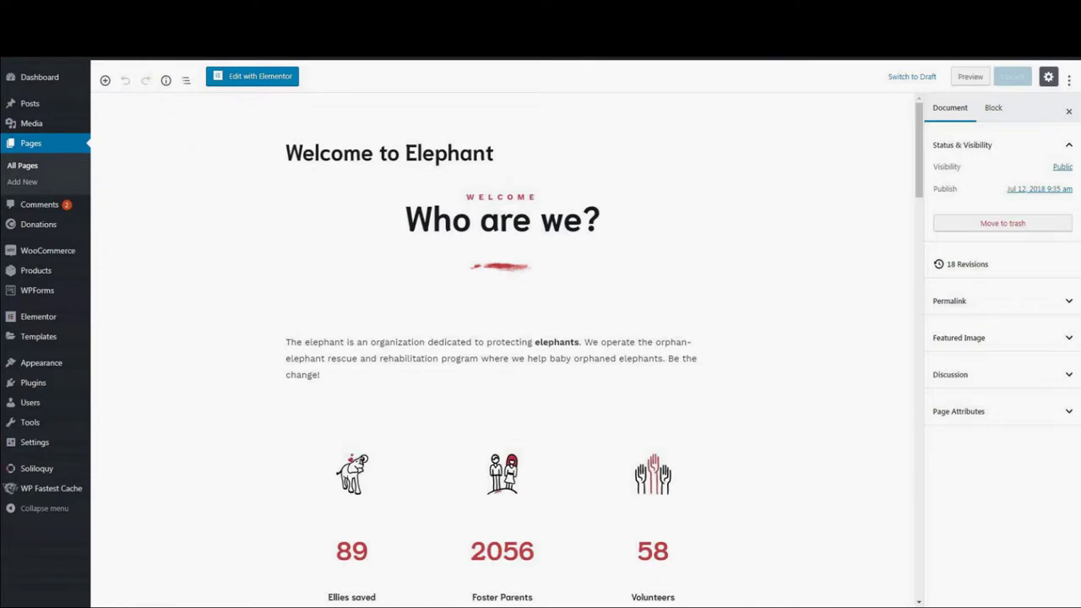
pyautogui.moveTo(42, 363)
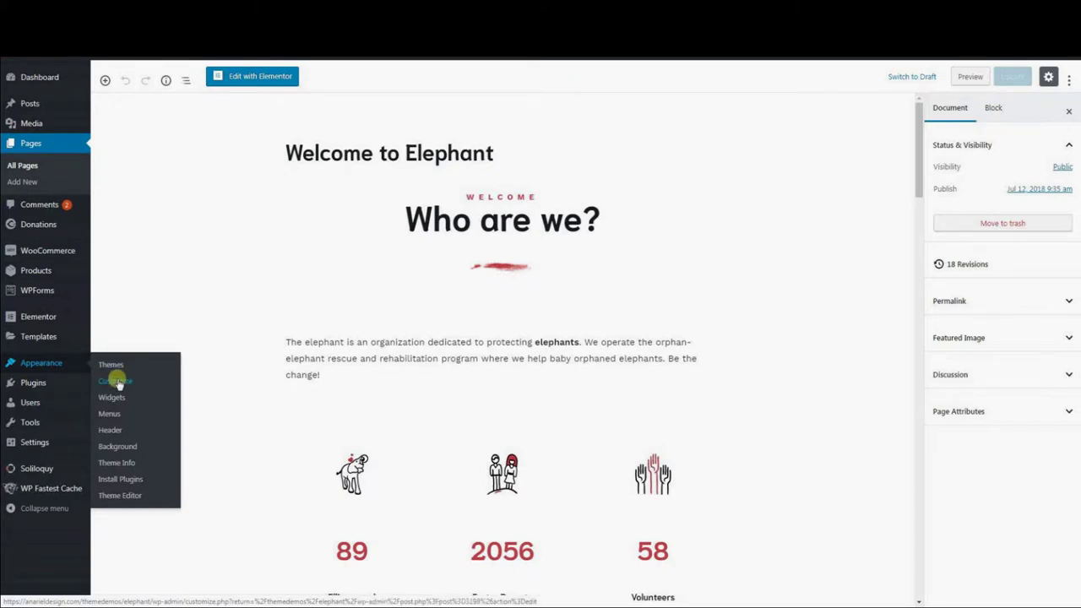
# - Open the theme Customizer and check the Site Identity settings
pyautogui.click(118, 382)
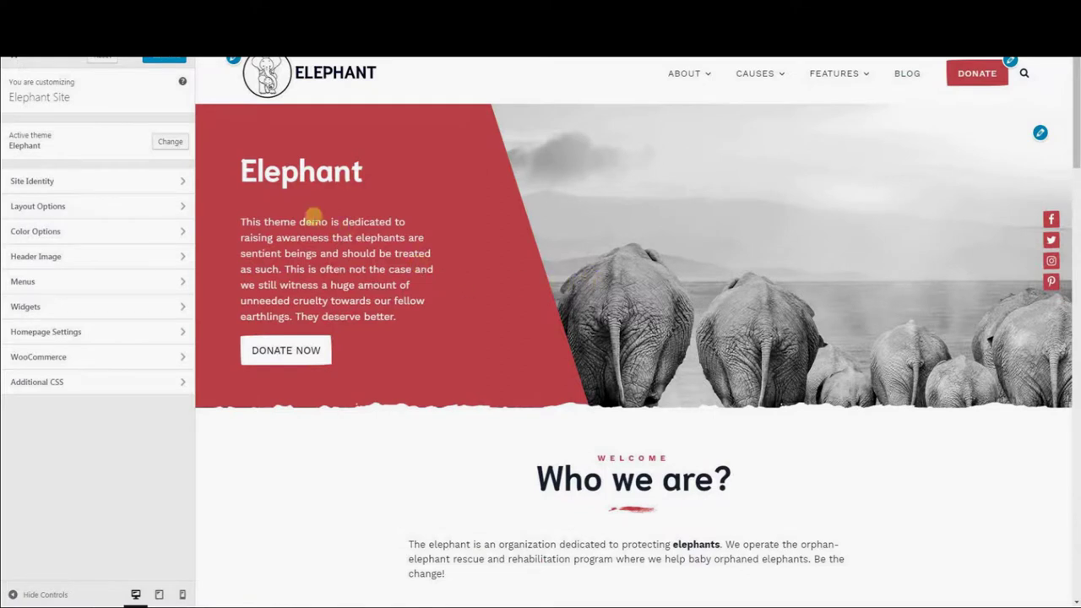
pyautogui.click(166, 187)
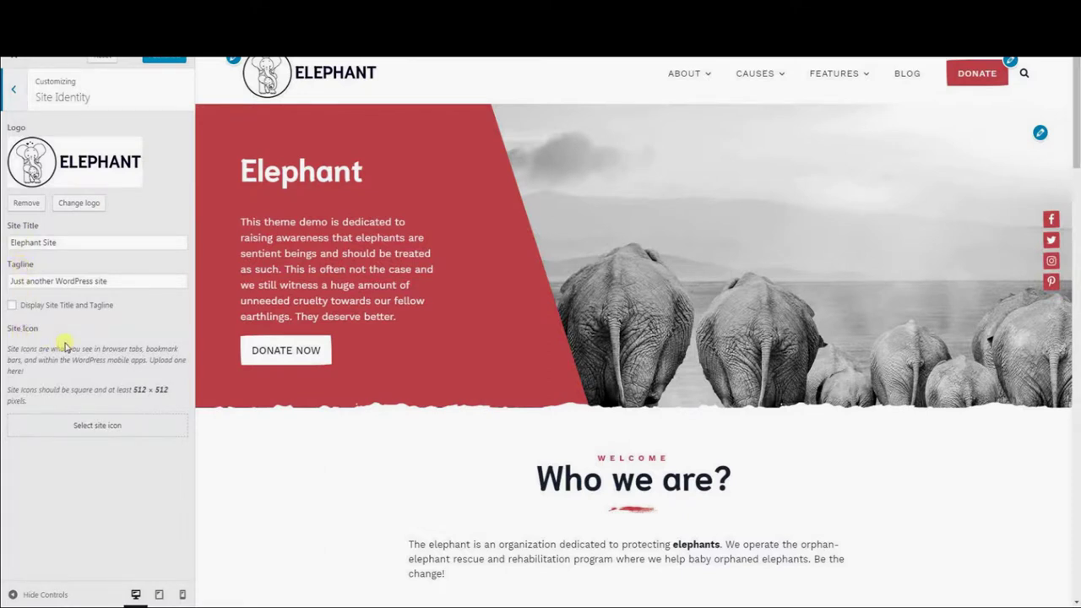
pyautogui.click(14, 89)
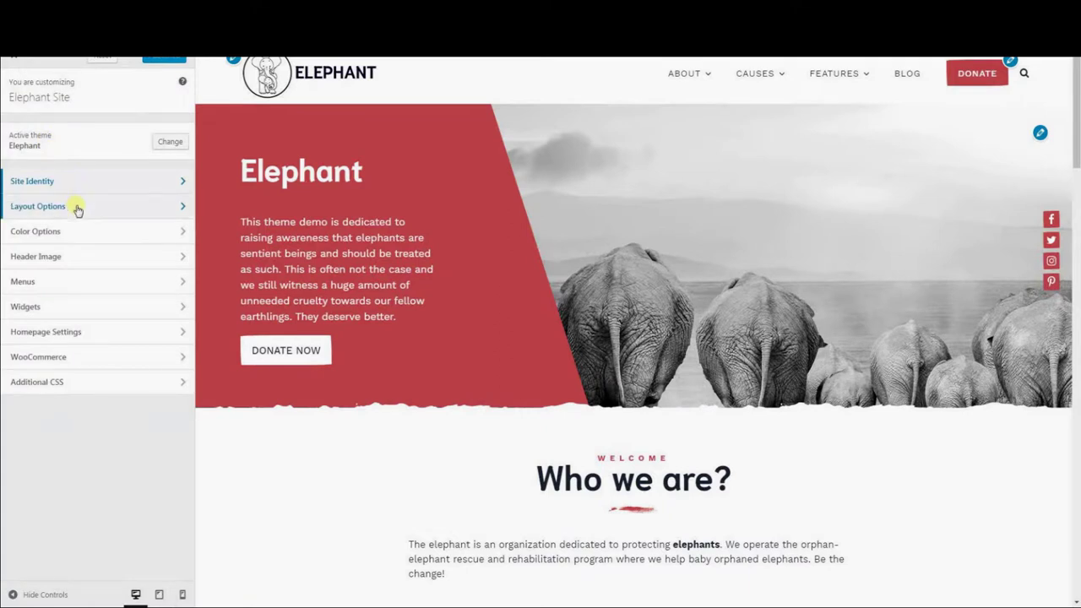
# - Review Layout Options' Header & Menu, then Social Menu (Float Right, 150 top margin)
pyautogui.click(78, 210)
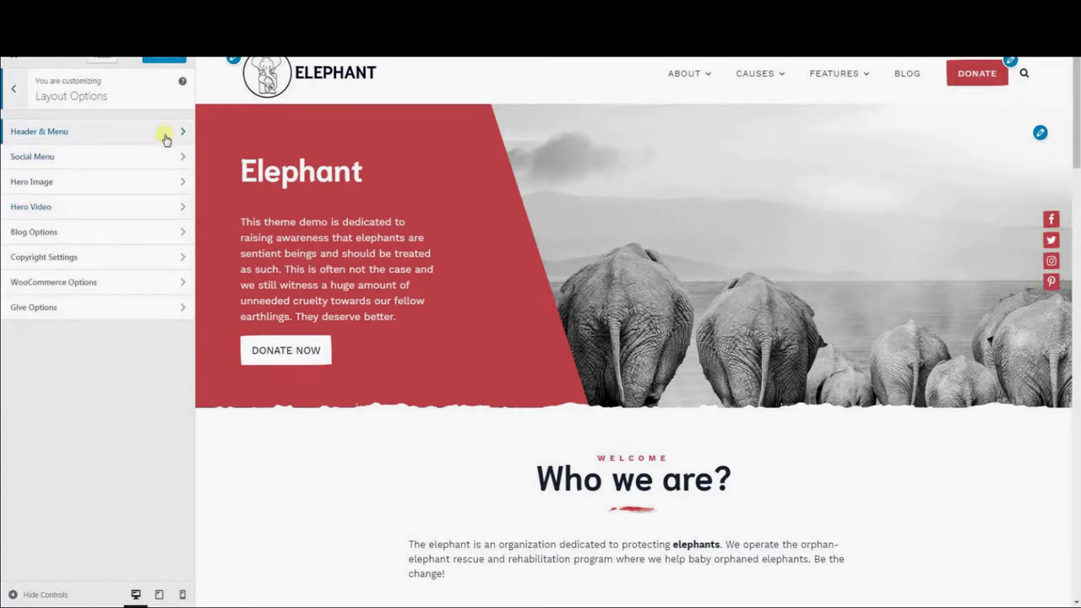
pyautogui.click(166, 134)
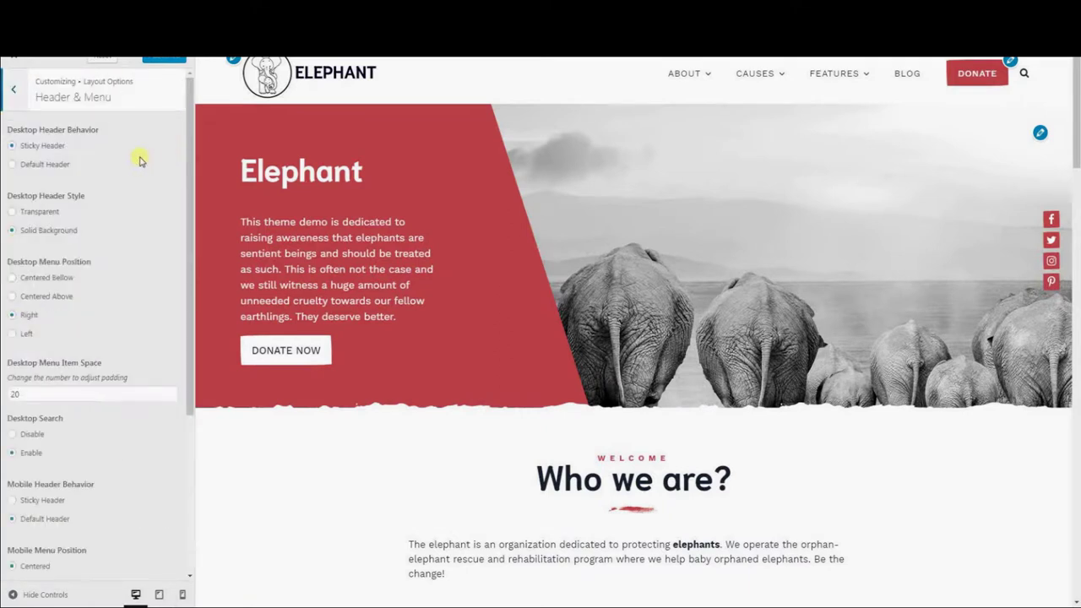
pyautogui.scroll(-3, 141, 161)
pyautogui.scroll(3, 141, 161)
pyautogui.click(14, 89)
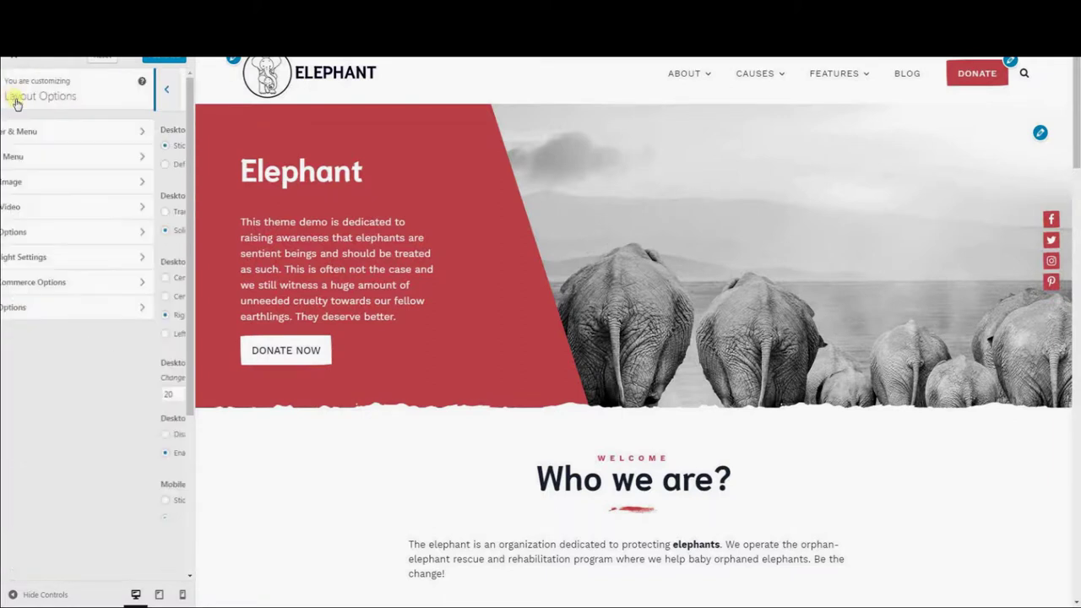
pyautogui.click(85, 159)
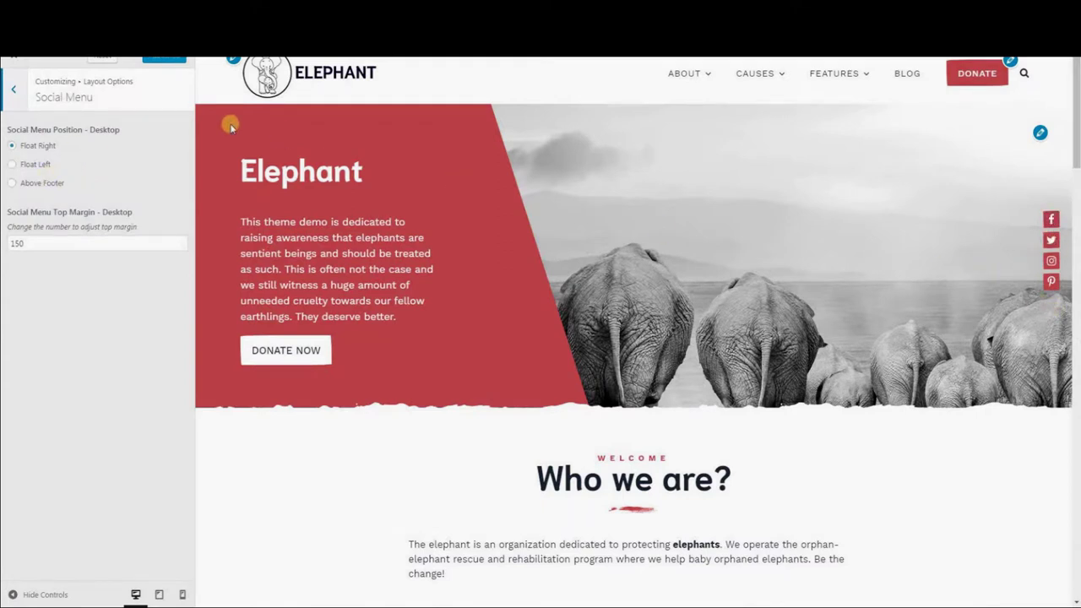
pyautogui.click(14, 93)
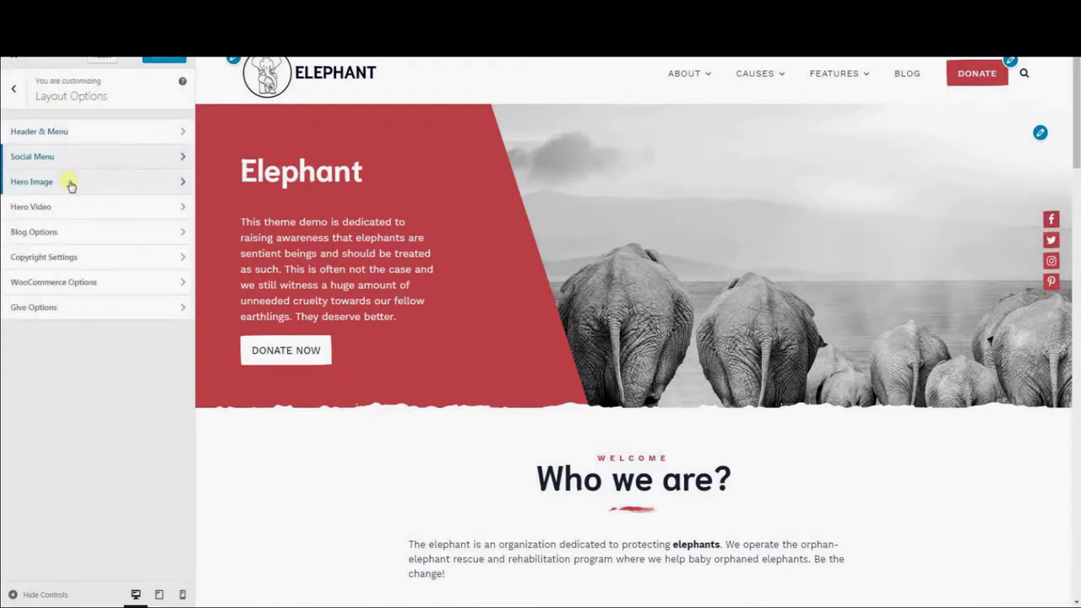
pyautogui.click(76, 186)
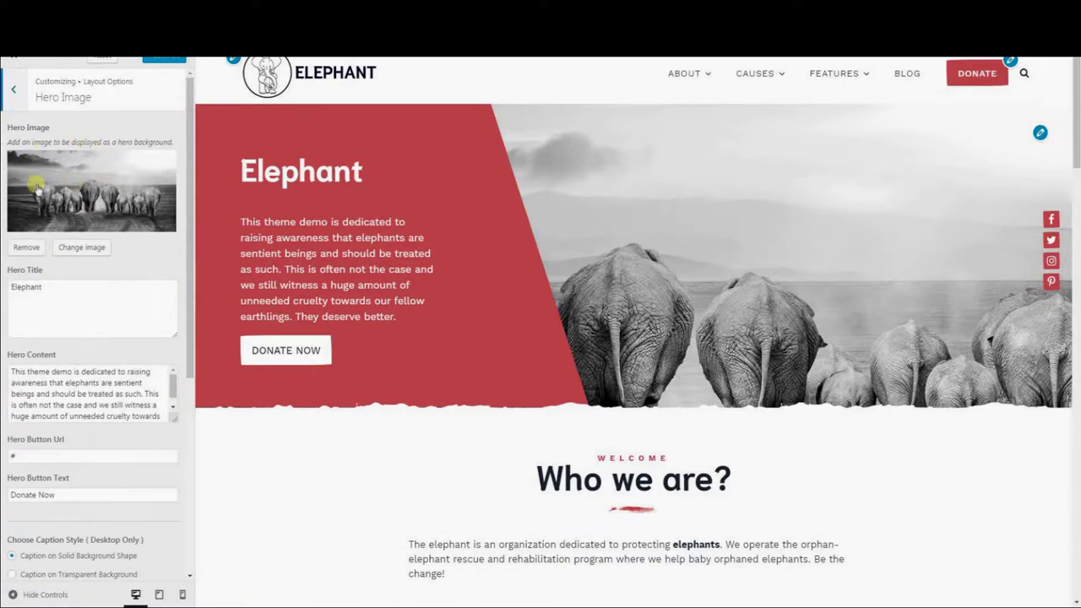
pyautogui.scroll(-3, 90, 243)
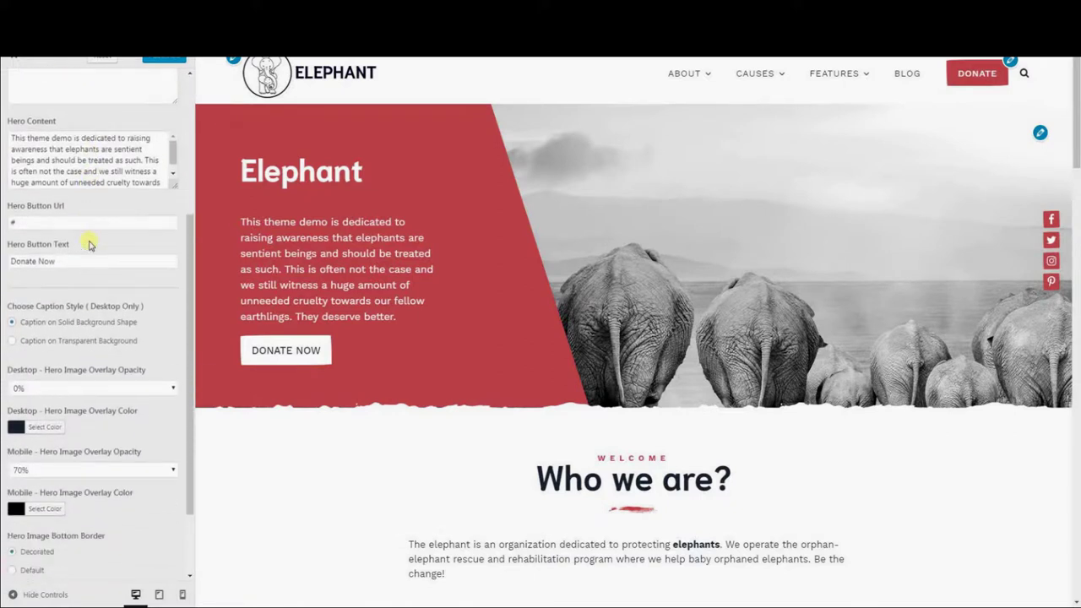
pyautogui.scroll(-2, 89, 243)
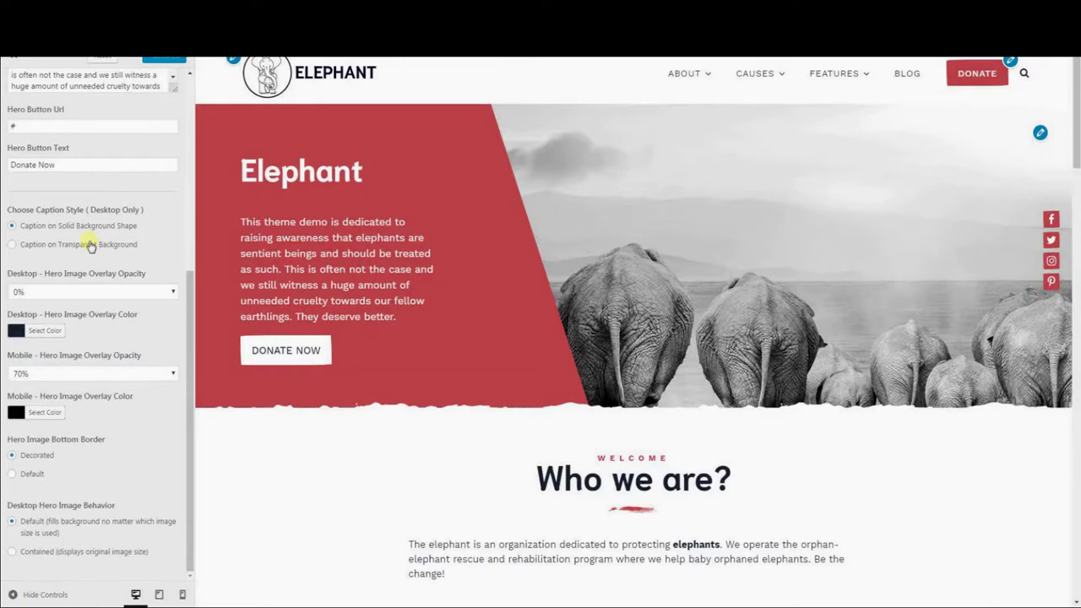
pyautogui.scroll(5, 89, 243)
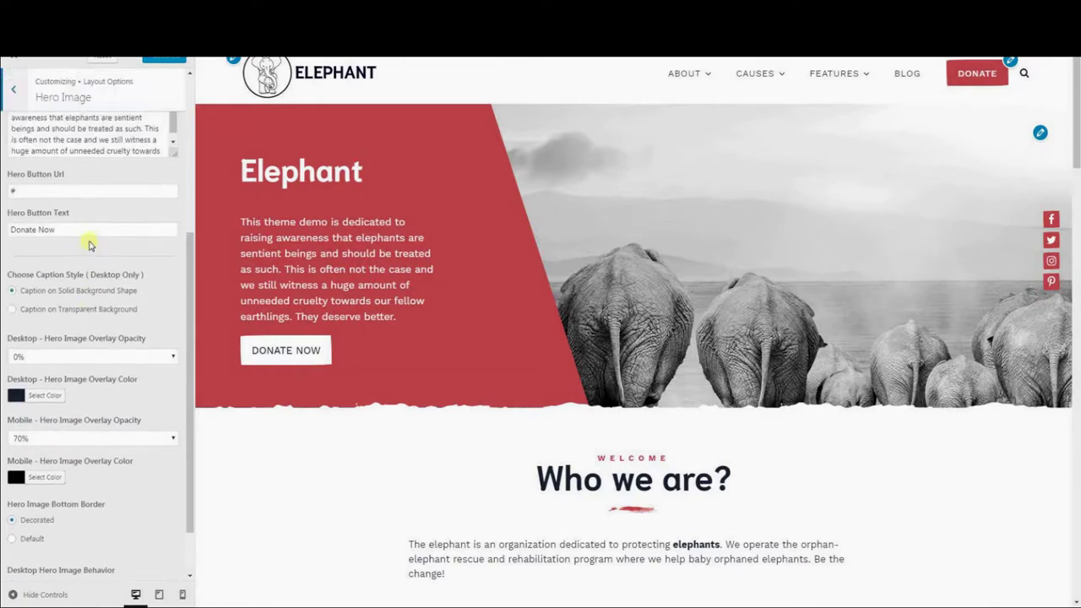
pyautogui.click(15, 97)
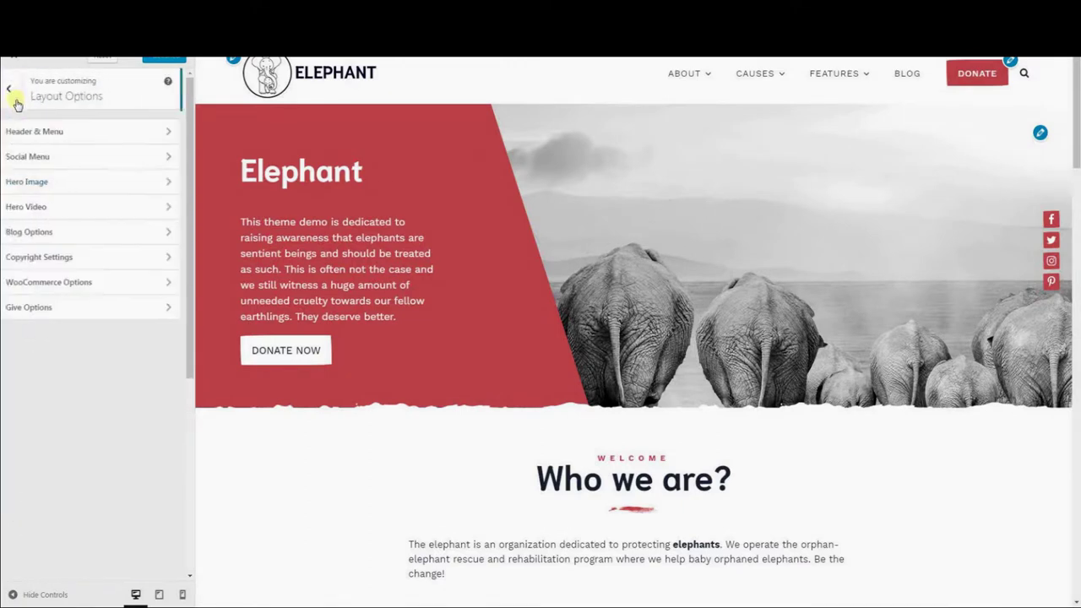
pyautogui.click(59, 209)
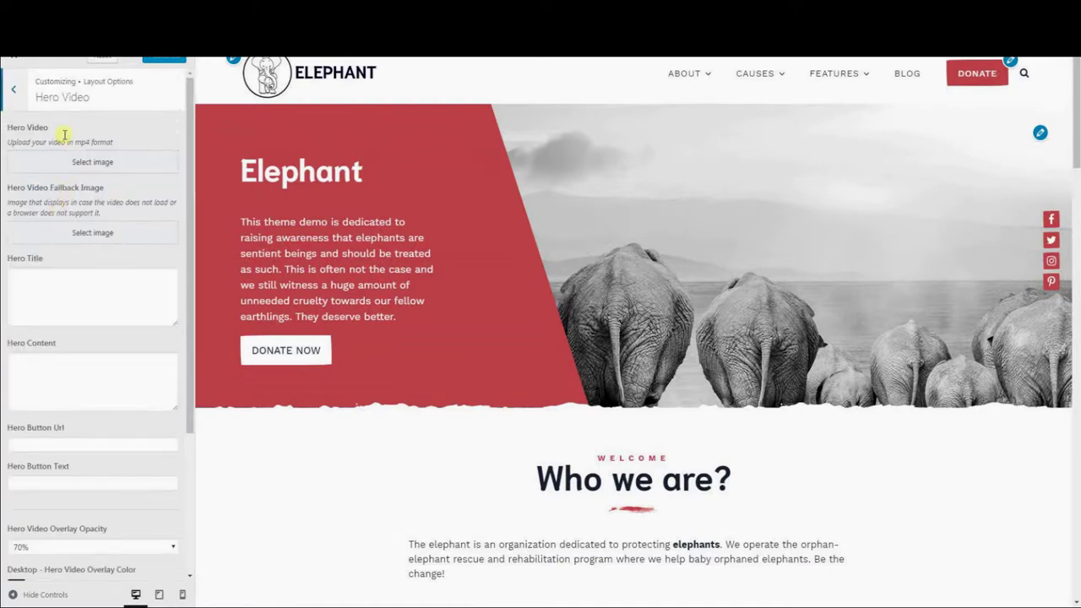
pyautogui.scroll(-3, 100, 399)
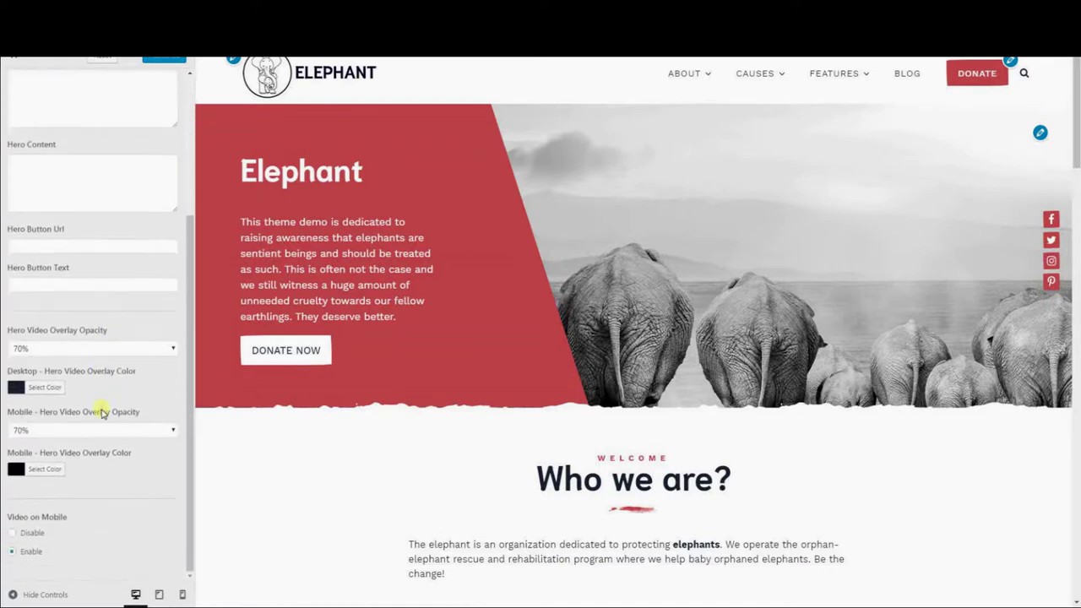
pyautogui.scroll(3, 100, 412)
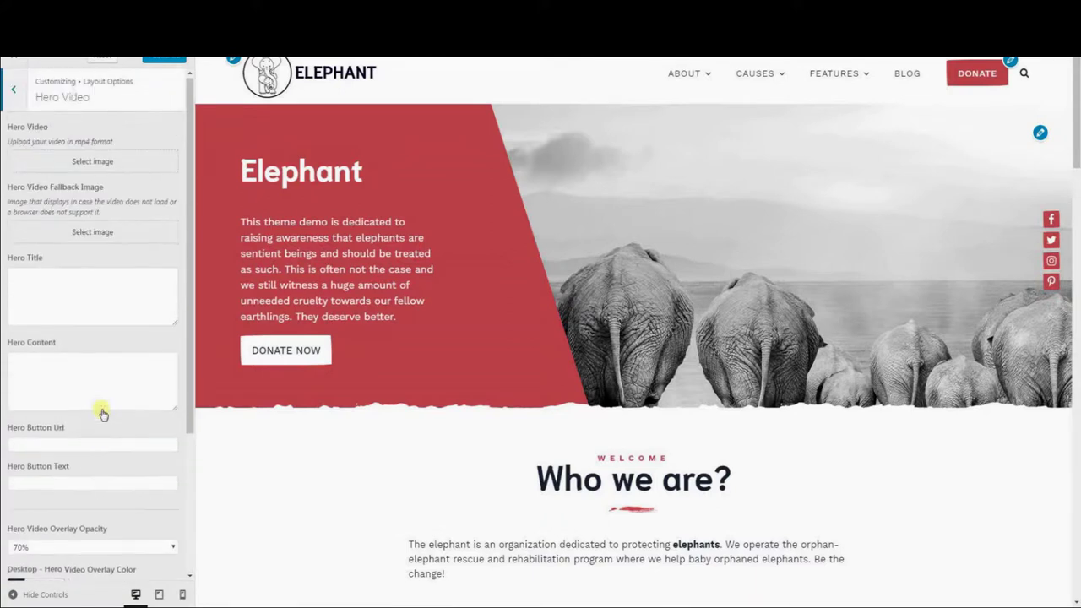
pyautogui.click(12, 95)
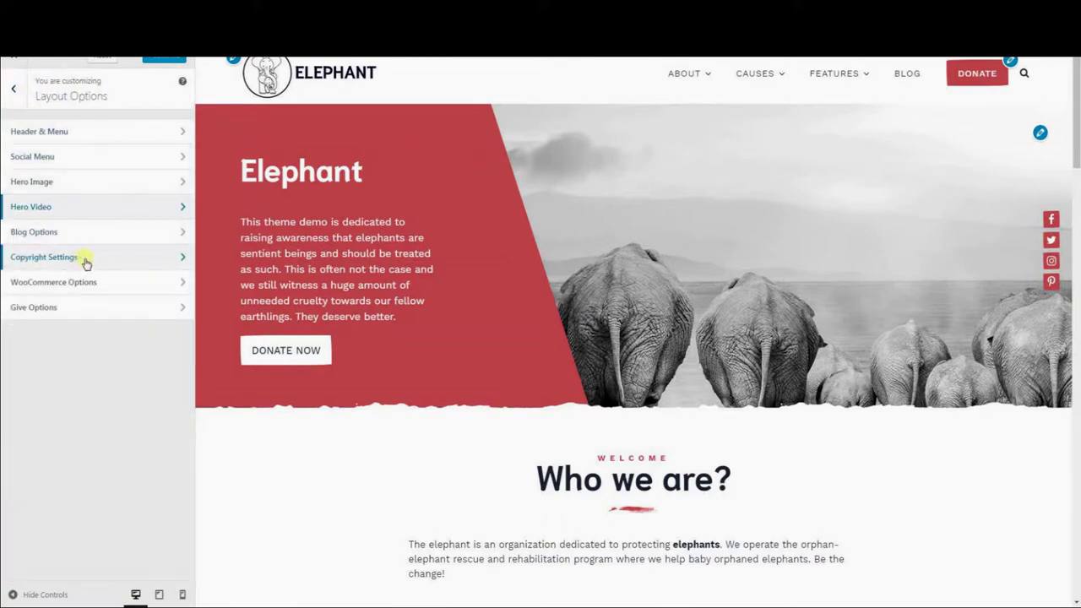
# - Review the Copyright, WooCommerce sidebar-hiding and Give (6 forms) settings under Layout Options
pyautogui.click(88, 260)
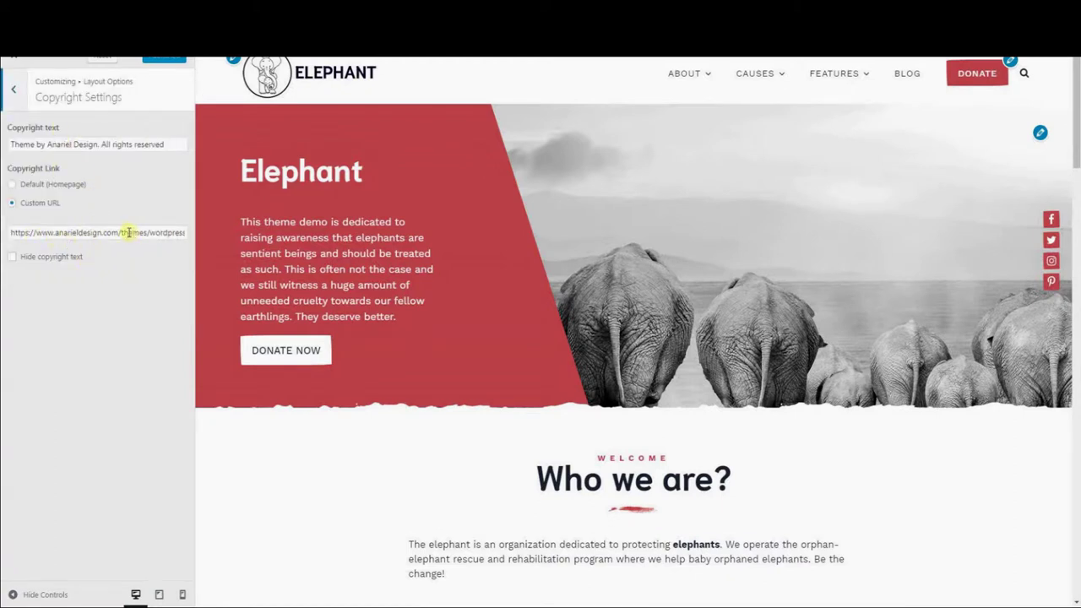
pyautogui.click(15, 95)
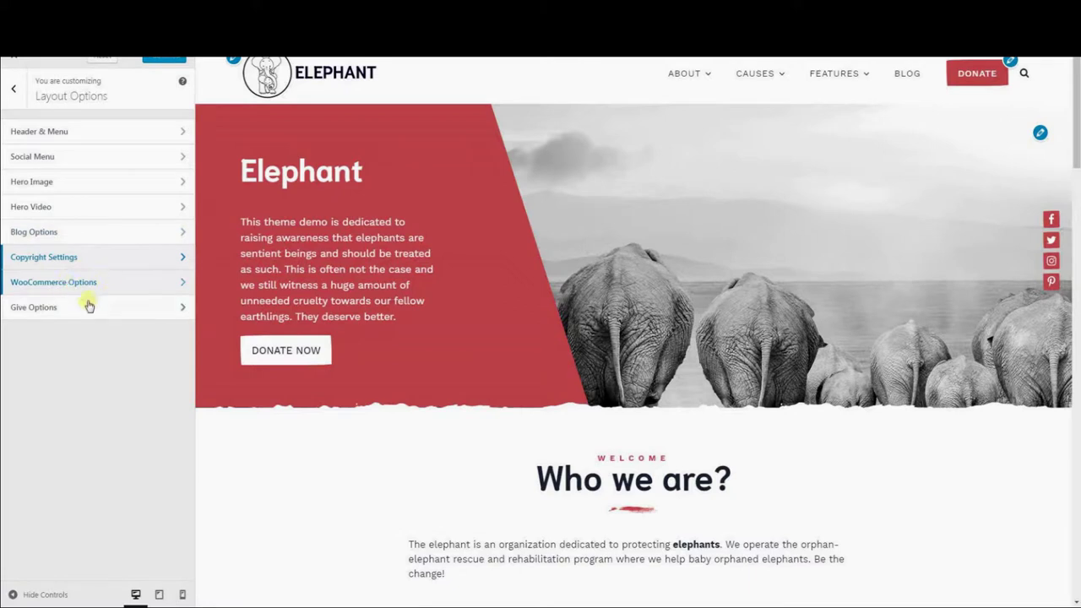
pyautogui.click(128, 284)
pyautogui.click(16, 90)
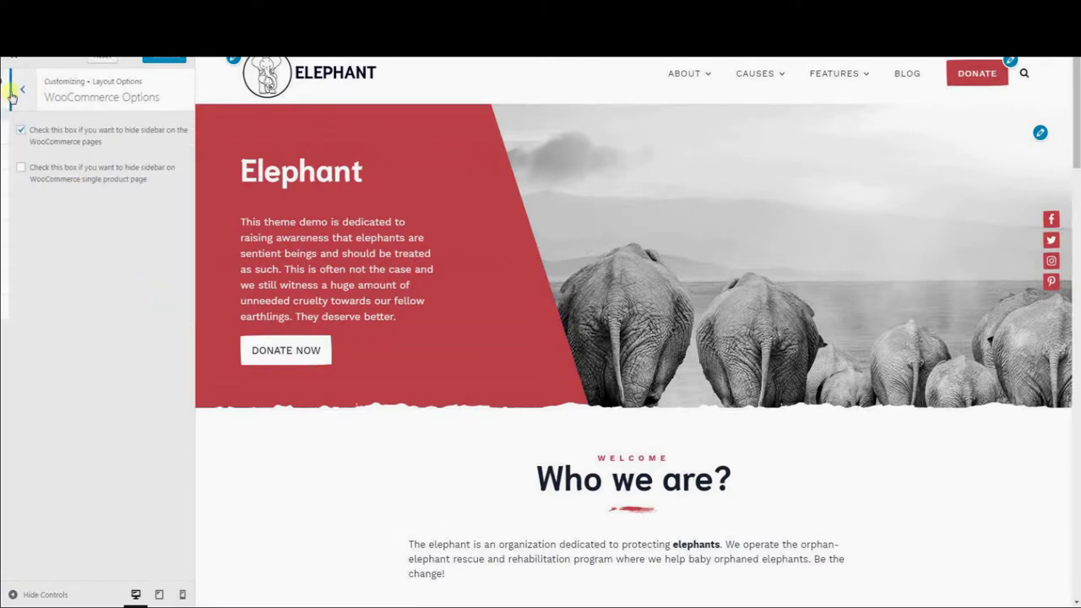
pyautogui.click(82, 311)
pyautogui.click(13, 90)
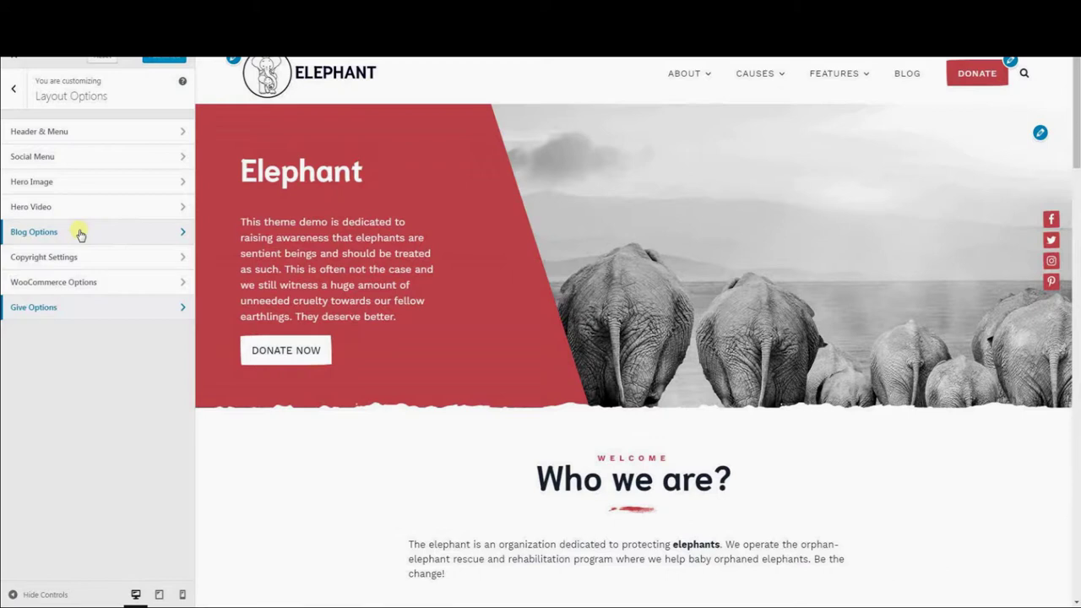
# - Scroll the preview down to the footer and inspect the Footer 1 widget area
pyautogui.click(15, 97)
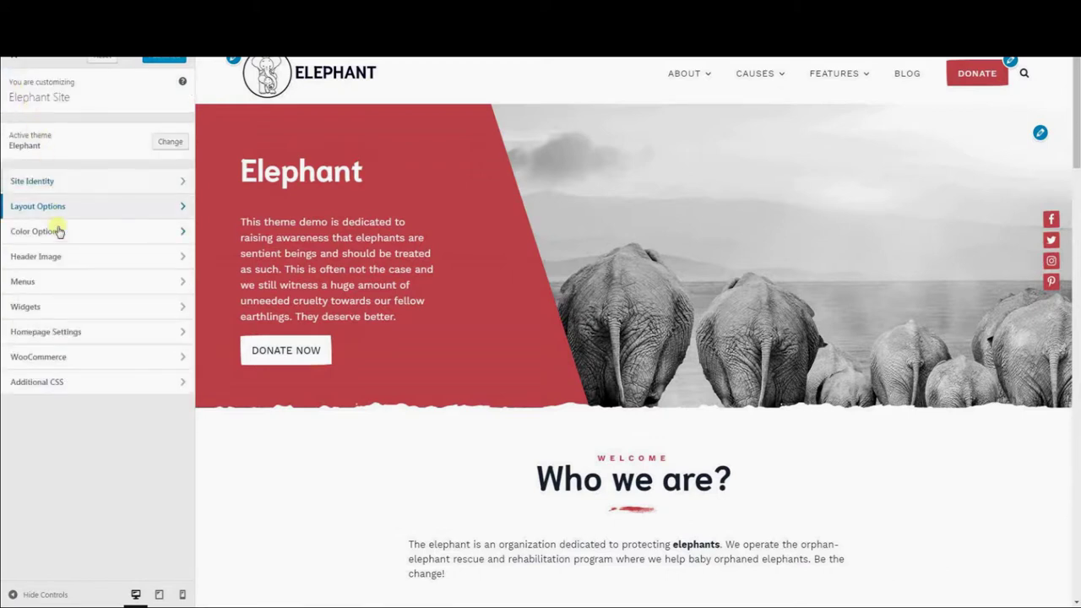
pyautogui.moveTo(1070, 133); pyautogui.dragTo(1076, 581)
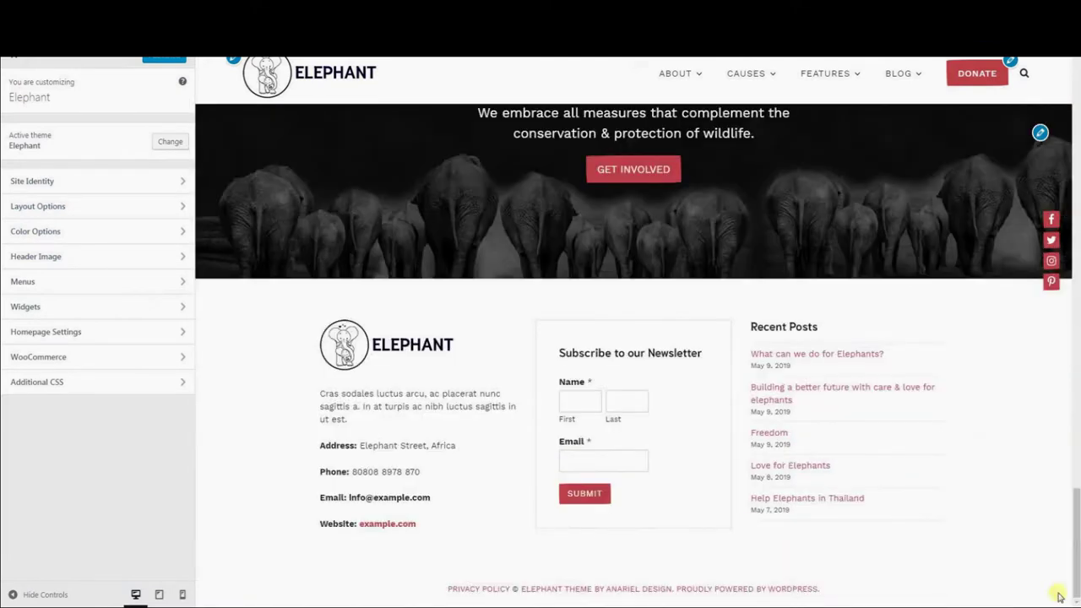
pyautogui.click(75, 310)
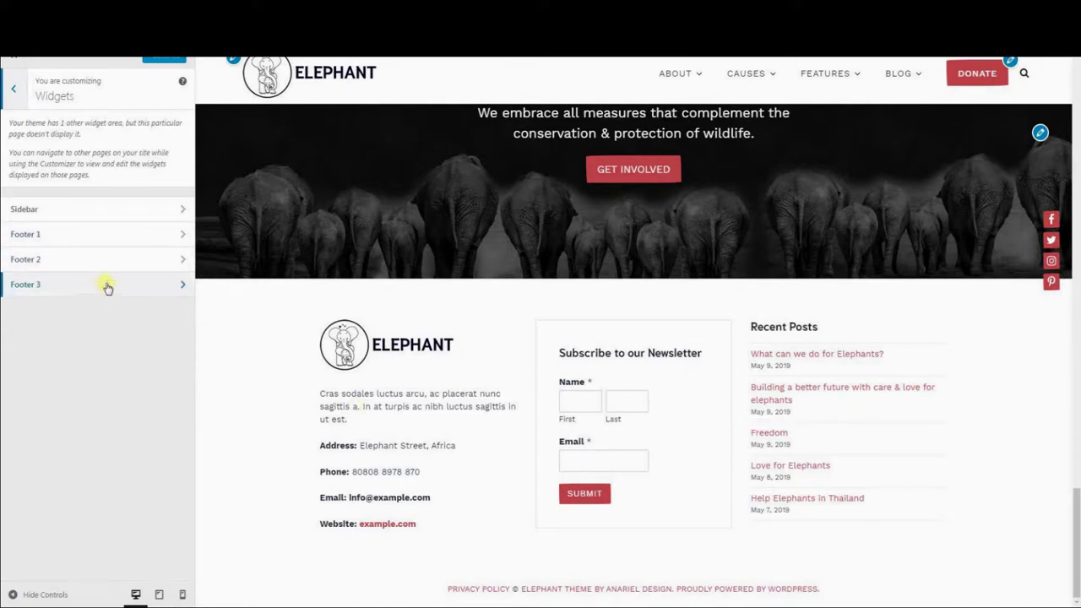
pyautogui.click(176, 235)
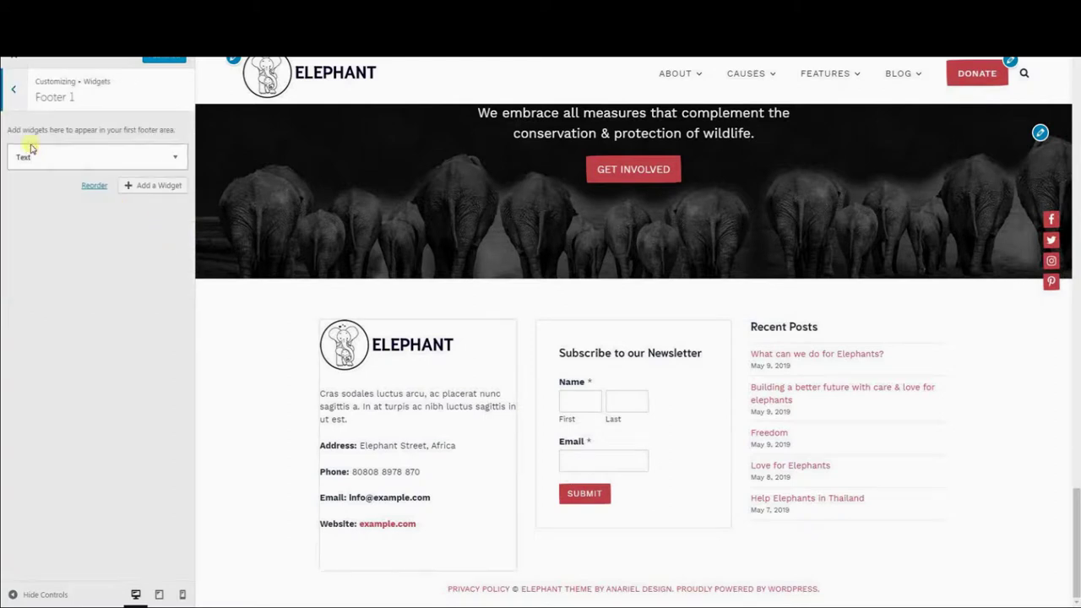
pyautogui.click(13, 89)
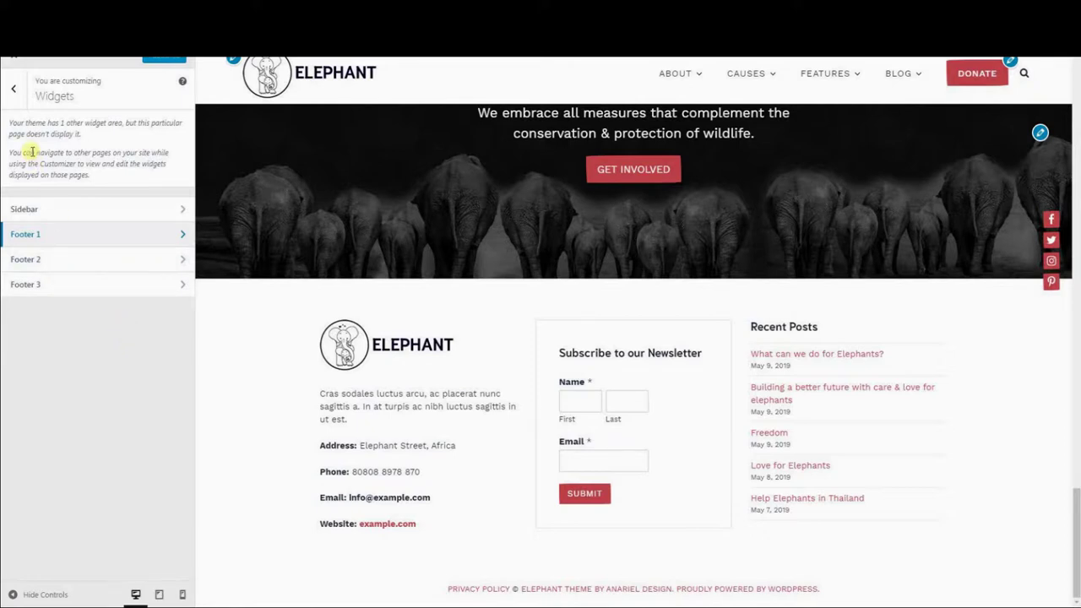
# - Browse the widgets available for Footer 1, then return to the main Customizer sections
pyautogui.click(176, 235)
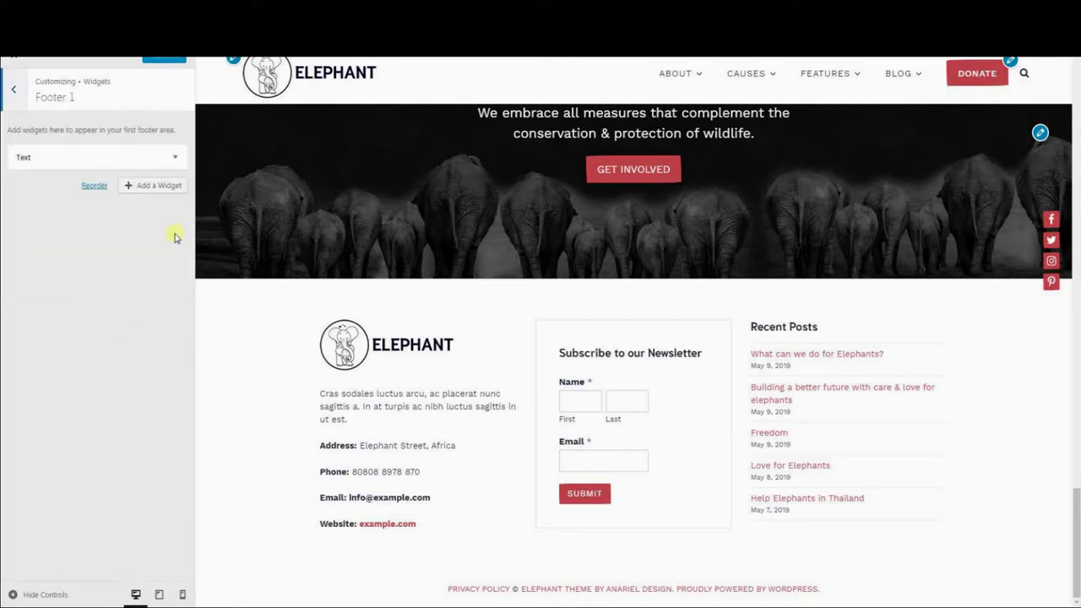
pyautogui.click(153, 194)
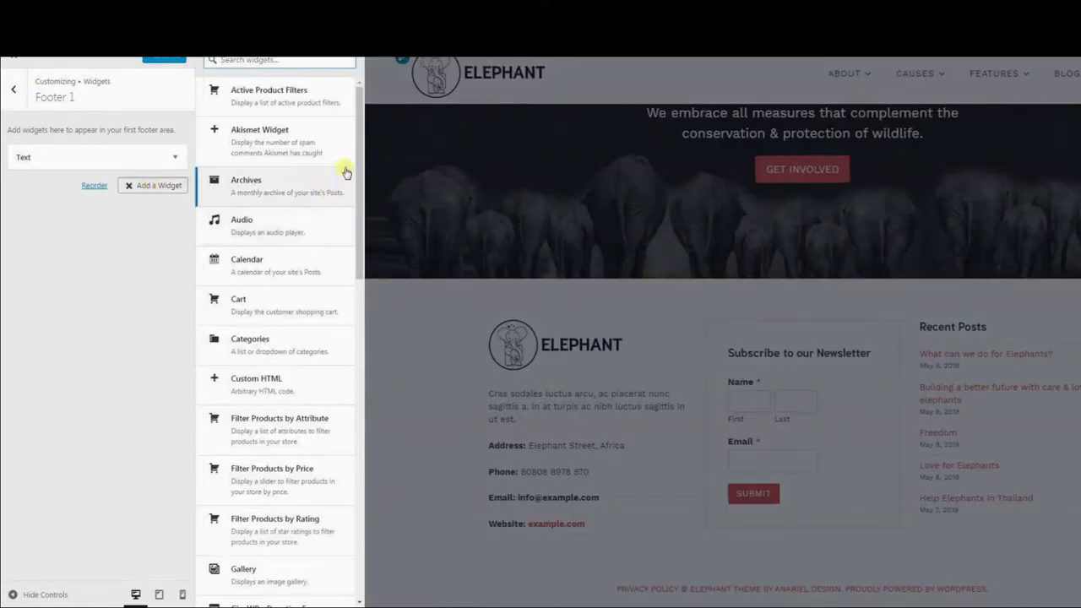
pyautogui.moveTo(361, 159); pyautogui.dragTo(310, 145)
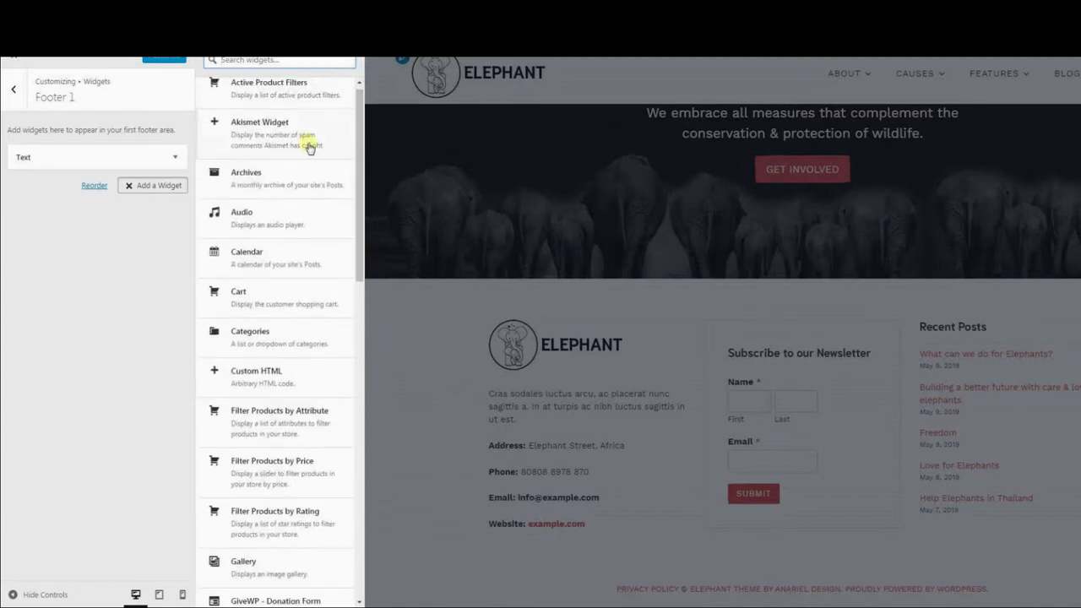
pyautogui.click(14, 96)
pyautogui.click(16, 96)
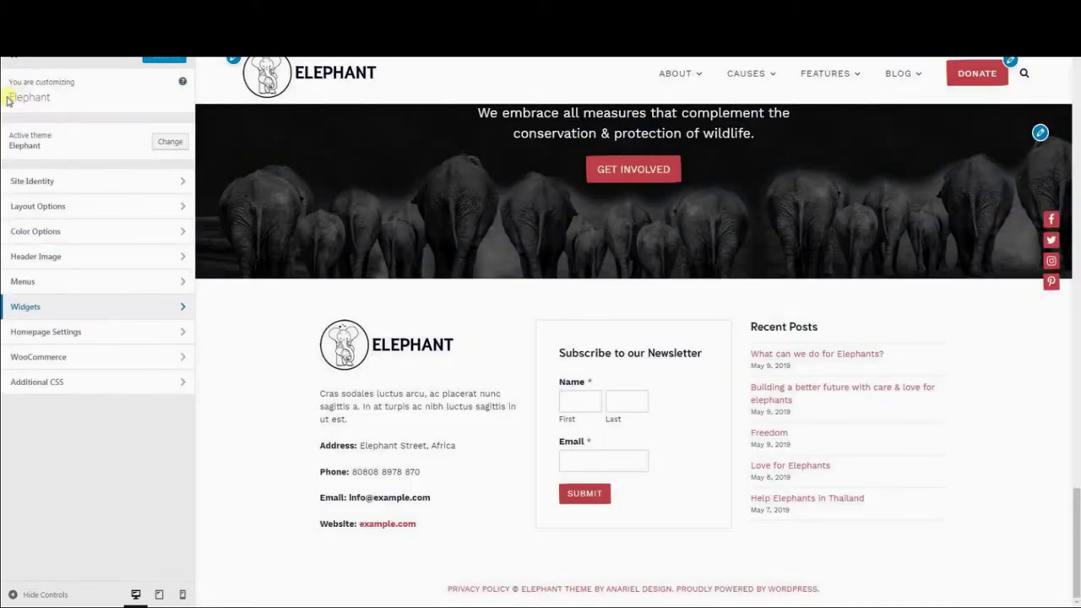
pyautogui.click(25, 306)
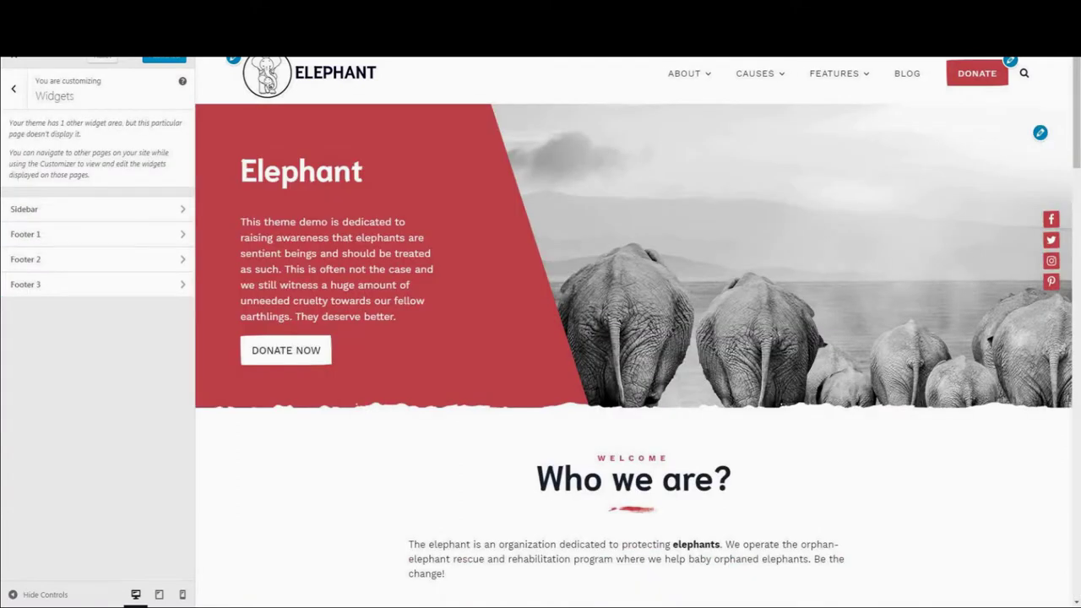
pyautogui.click(12, 103)
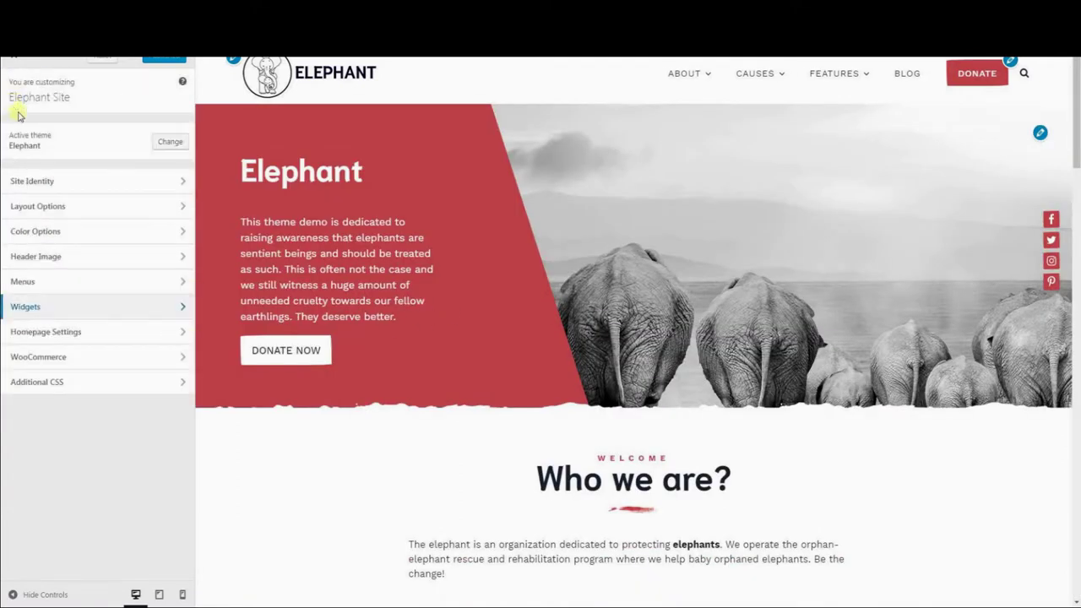
# - Preview the blog under Blog Options (right sidebar, full-length posts) and publish
pyautogui.click(80, 207)
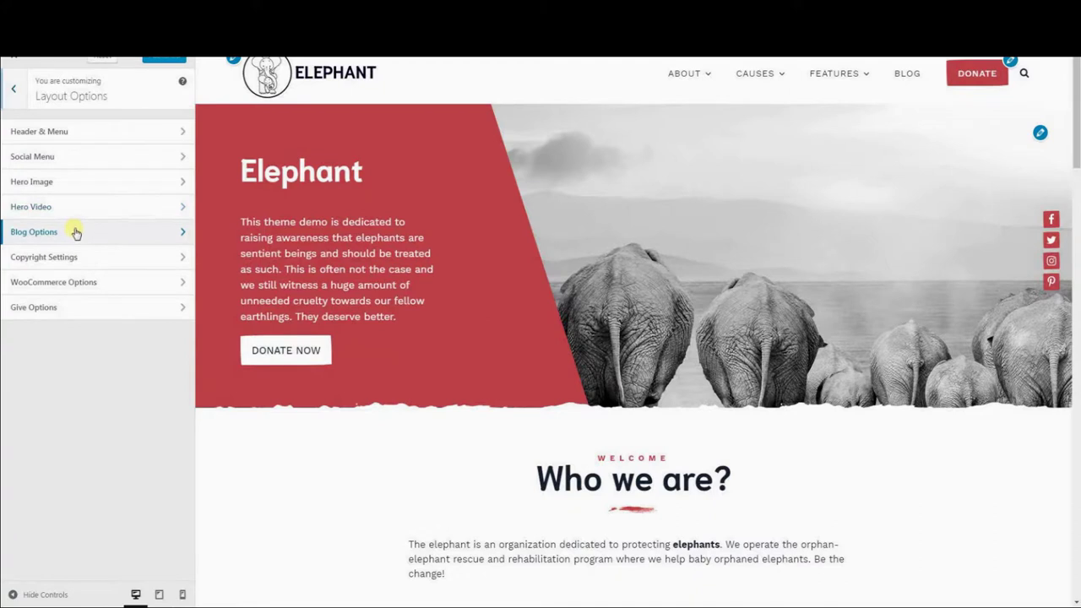
pyautogui.click(76, 232)
pyautogui.click(908, 76)
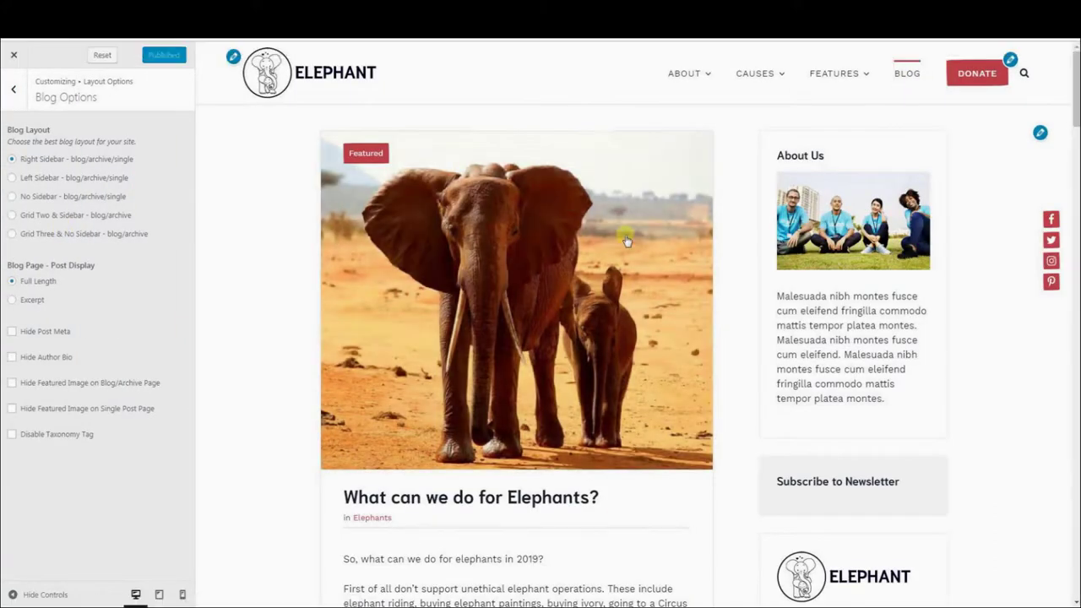
pyautogui.click(162, 57)
# - Leave the Customizer, scroll through the live blog, and go to the About page
pyautogui.click(95, 57)
pyautogui.scroll(-2, 328, 309)
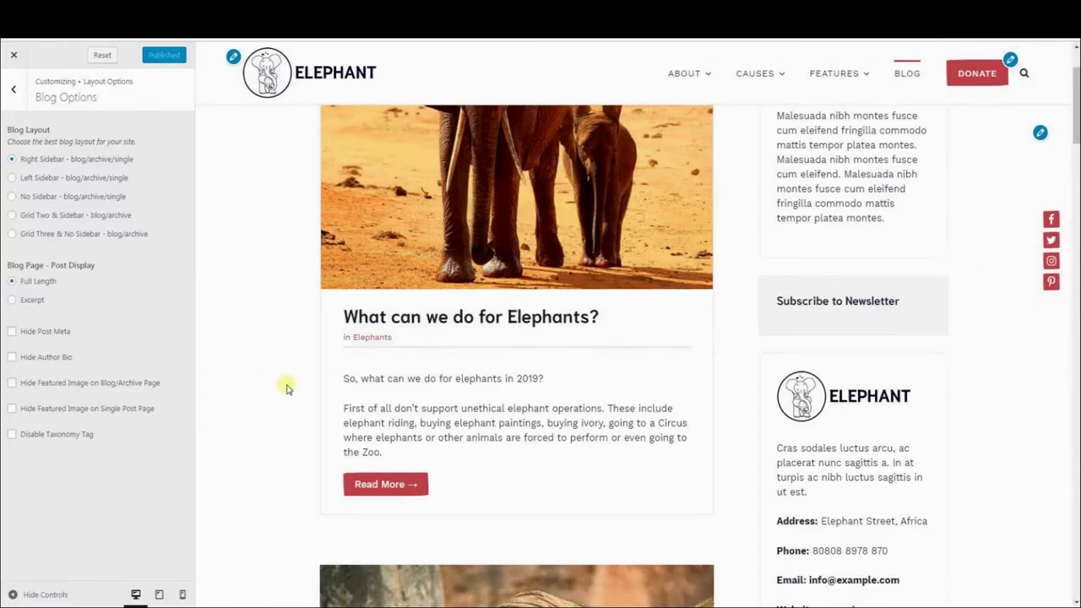
pyautogui.scroll(-5, 397, 384)
pyautogui.scroll(-4, 404, 385)
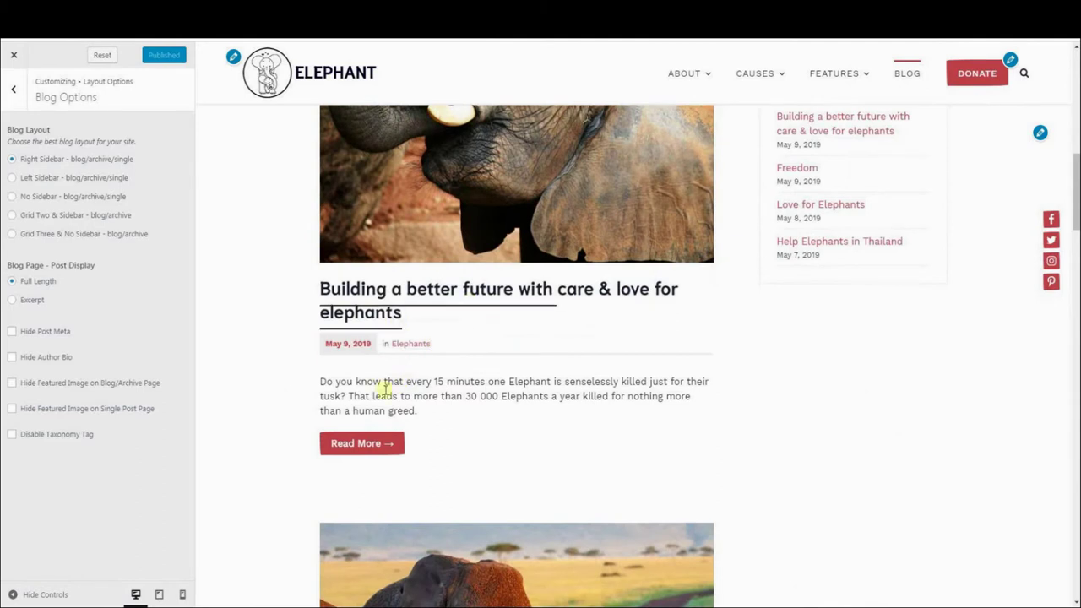
pyautogui.scroll(7, 466, 389)
pyautogui.scroll(5, 467, 395)
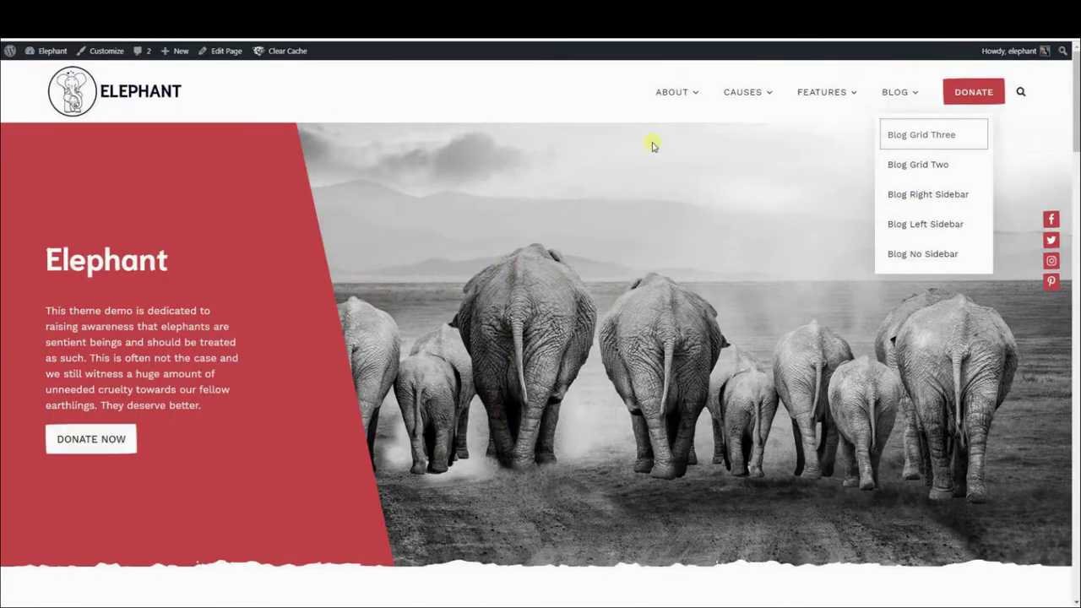
pyautogui.click(674, 93)
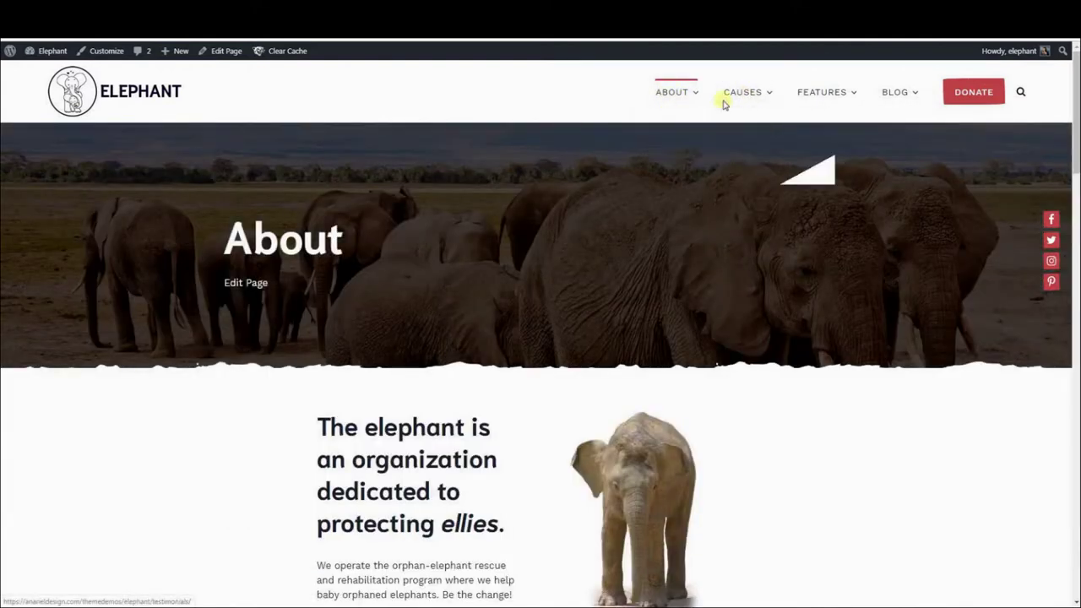
# - Browse the Reusable templates (Home, About, Causes, Adopt an Orphan) in the block inserter, then close it
pyautogui.moveTo(752, 94)
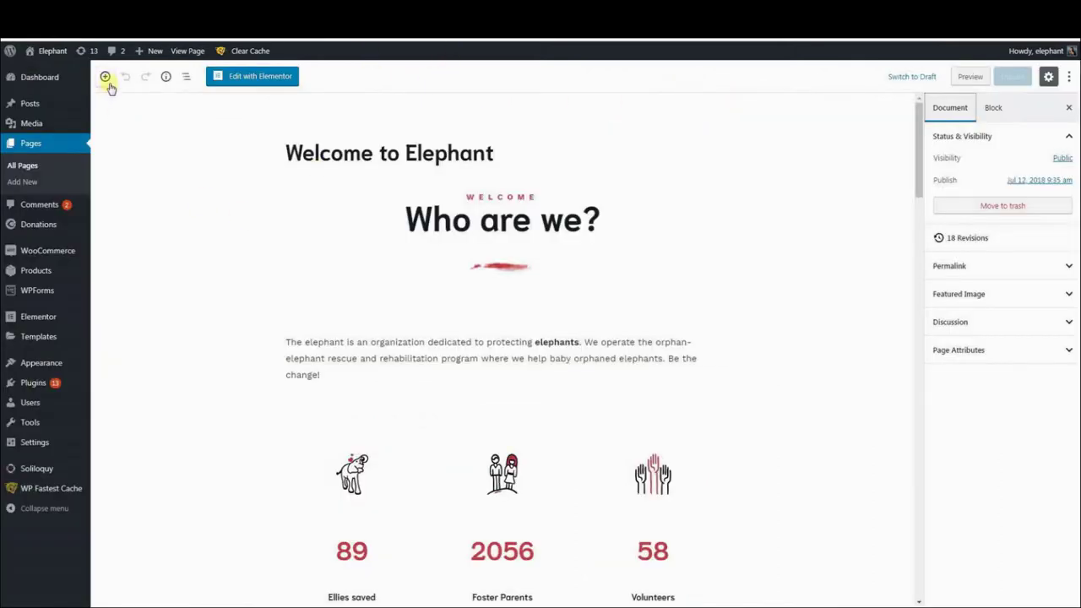
pyautogui.click(106, 76)
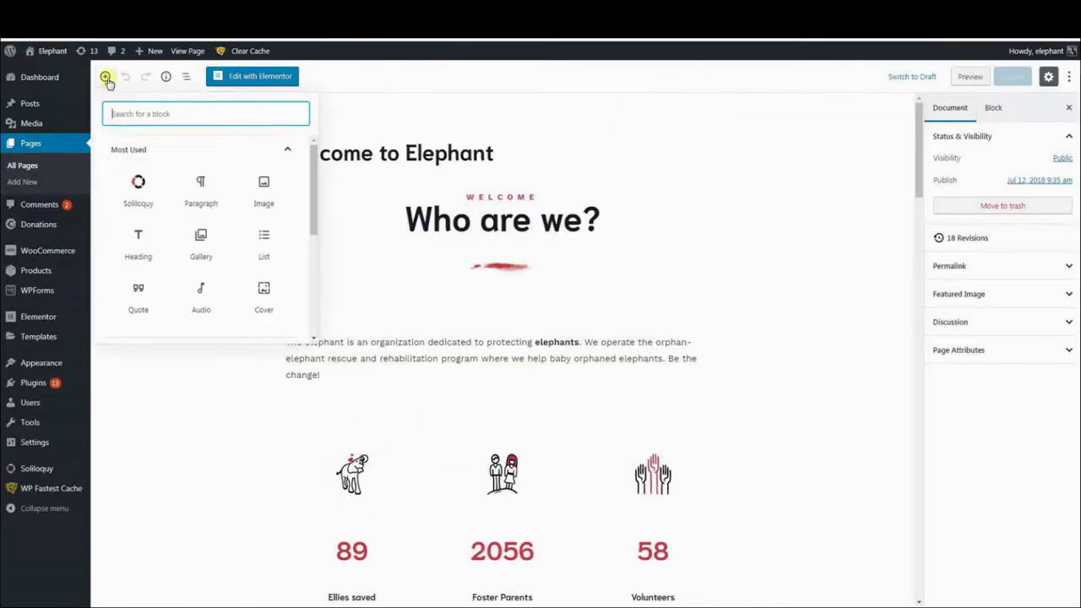
pyautogui.moveTo(311, 212); pyautogui.dragTo(327, 311)
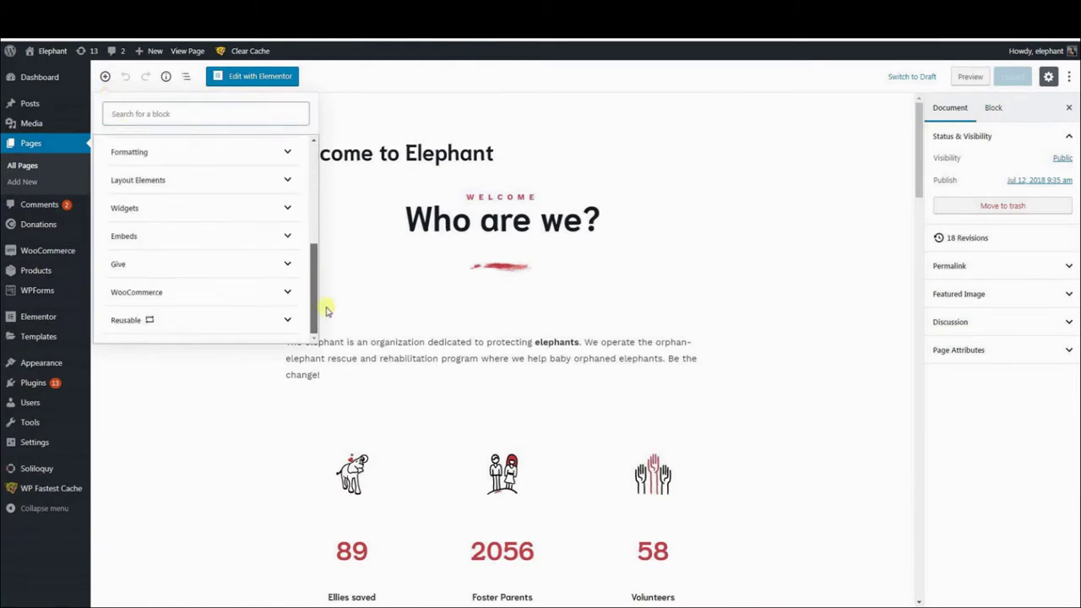
pyautogui.click(288, 319)
pyautogui.scroll(-1, 313, 274)
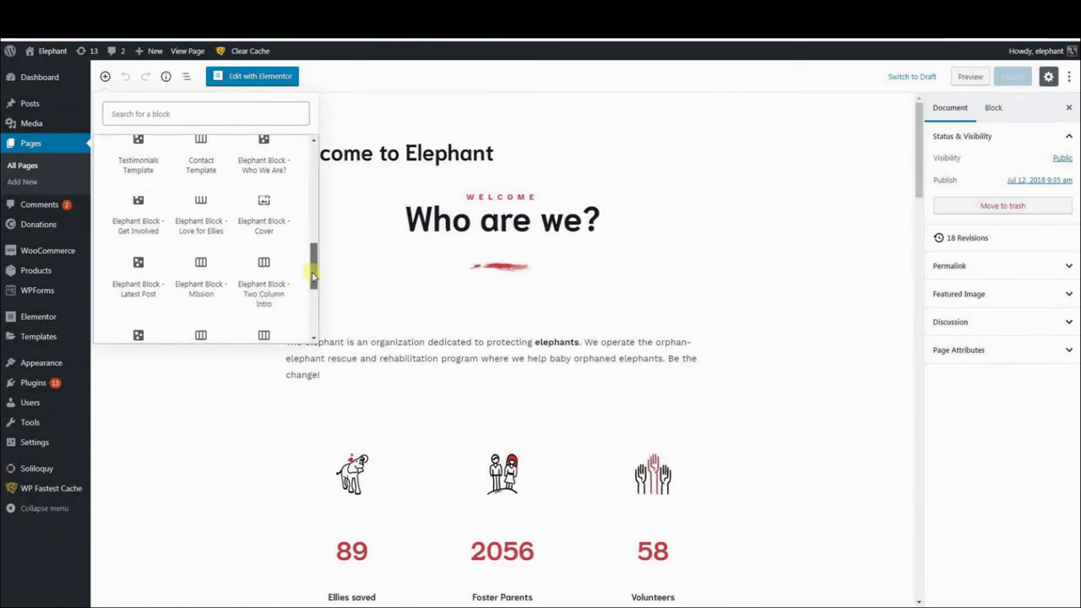
pyautogui.scroll(-4, 314, 295)
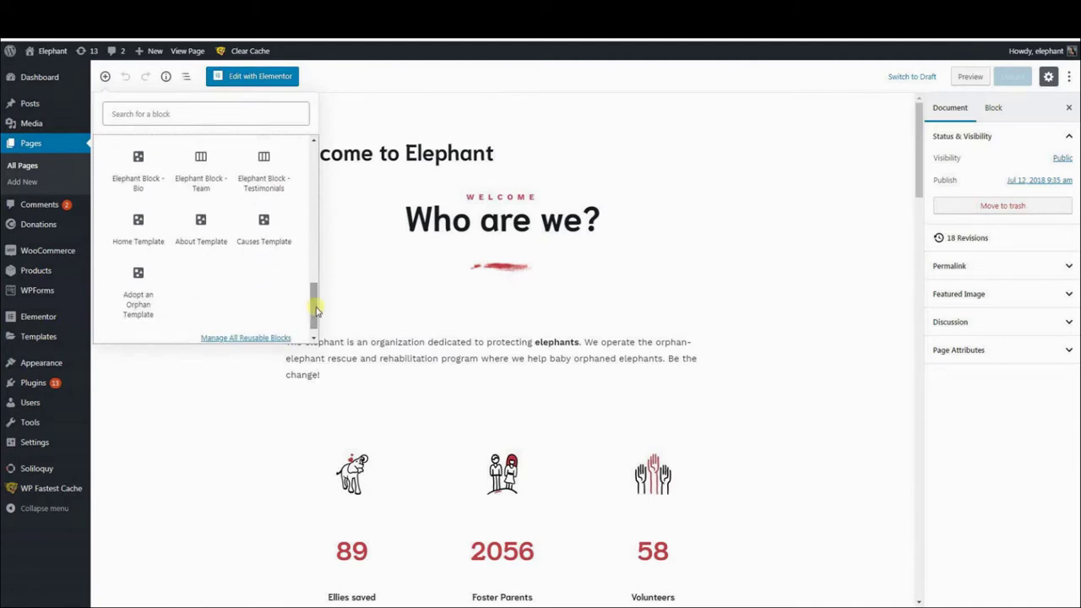
pyautogui.click(866, 335)
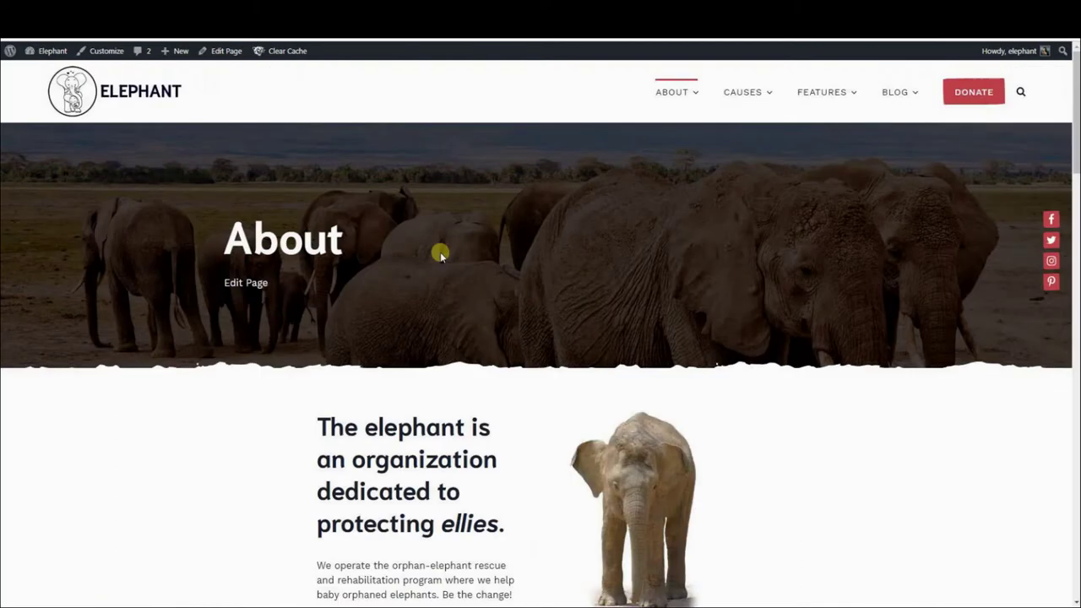
pyautogui.moveTo(840, 100)
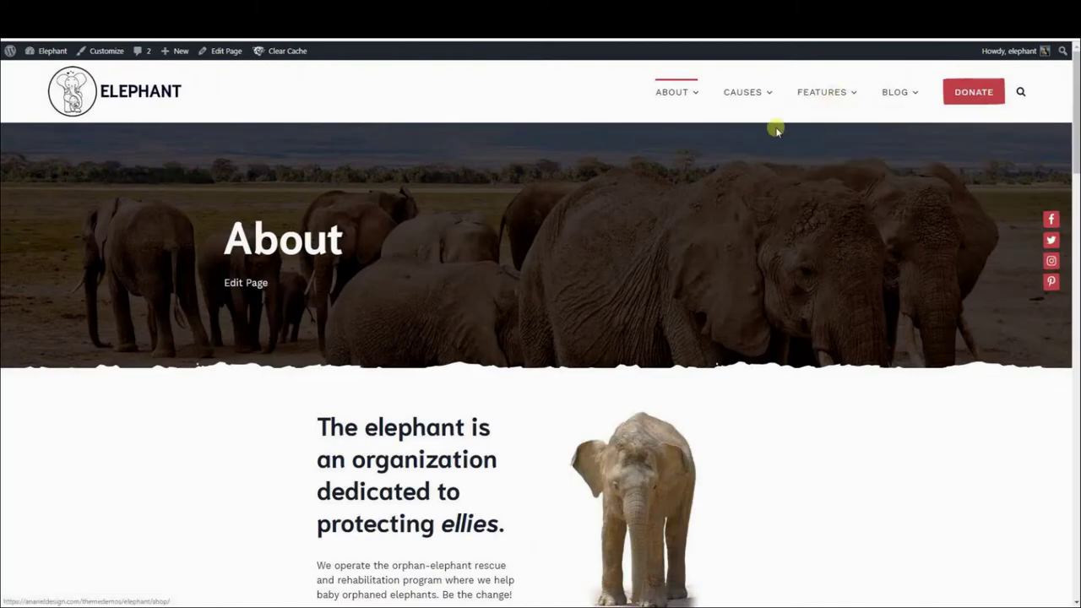
# - View the Shop page from the Features menu and scroll through it
pyautogui.moveTo(749, 96)
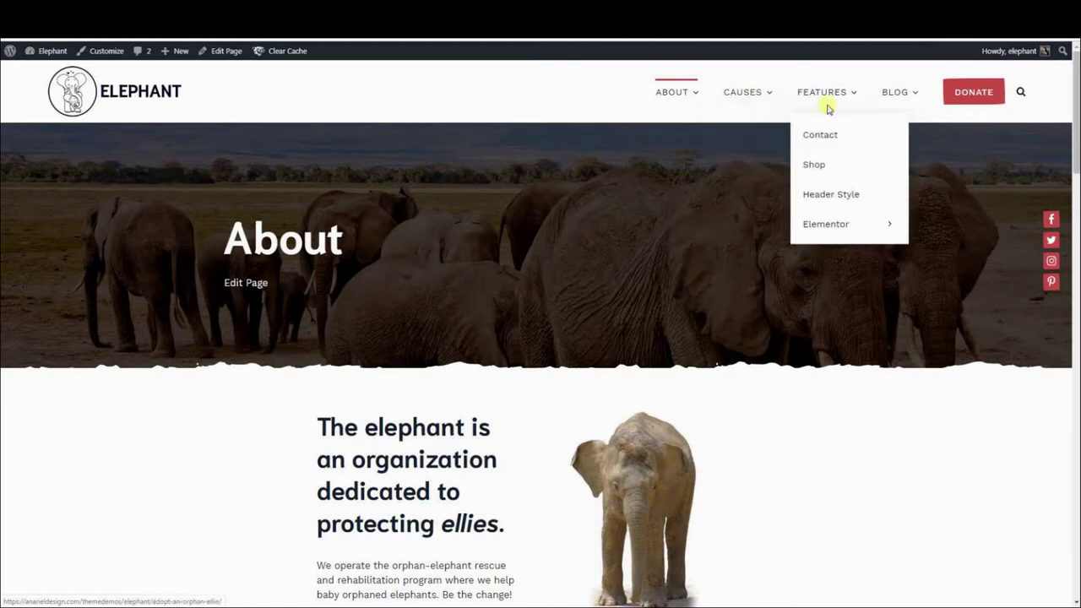
pyautogui.moveTo(833, 235)
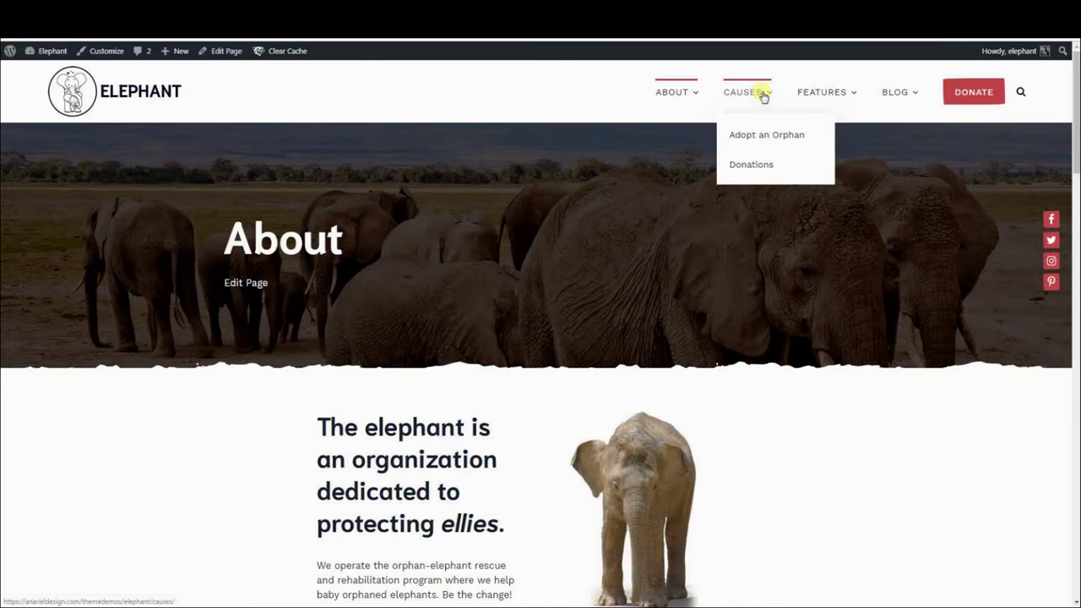
pyautogui.moveTo(797, 92)
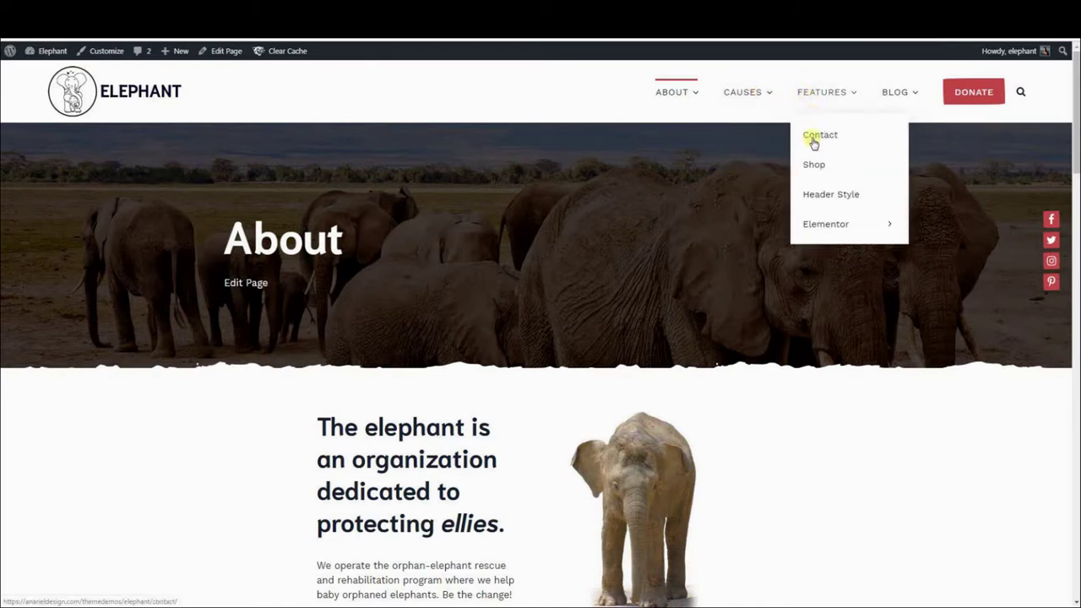
pyautogui.click(814, 165)
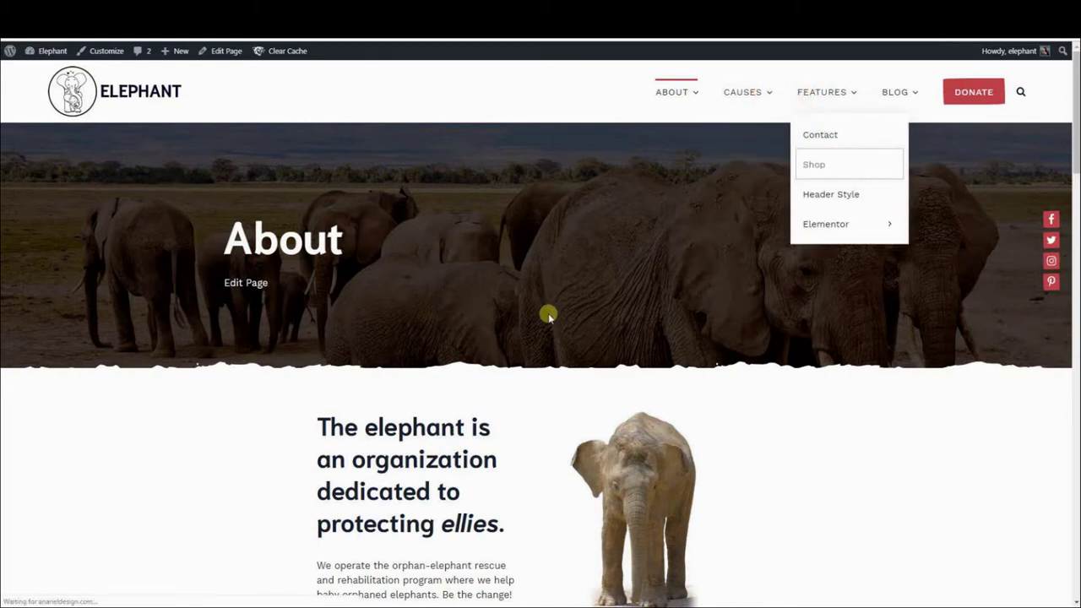
pyautogui.scroll(-3, 599, 279)
pyautogui.scroll(-4, 601, 278)
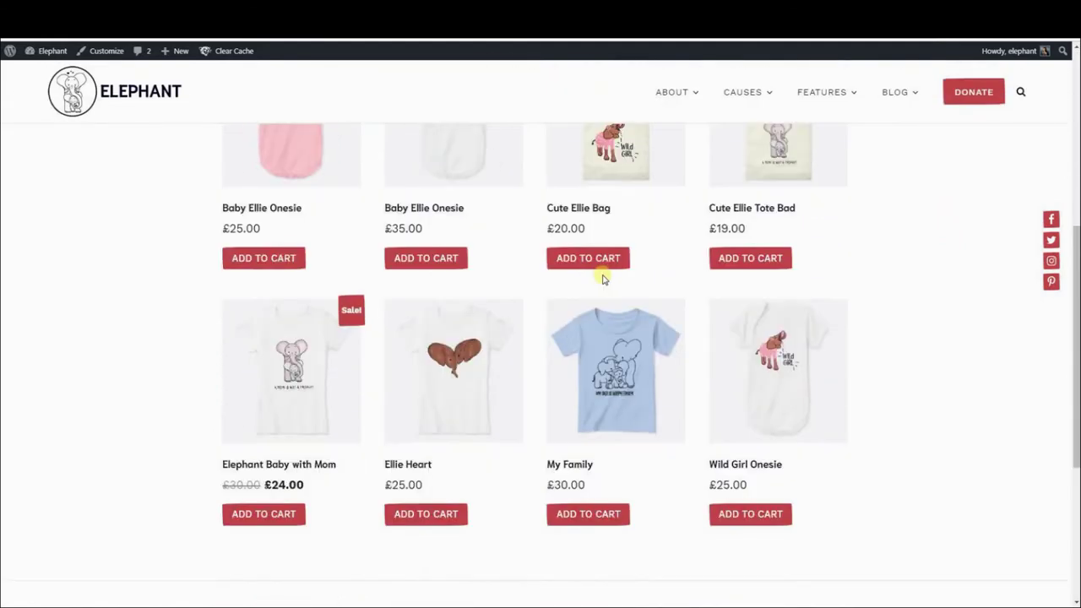
pyautogui.scroll(6, 603, 280)
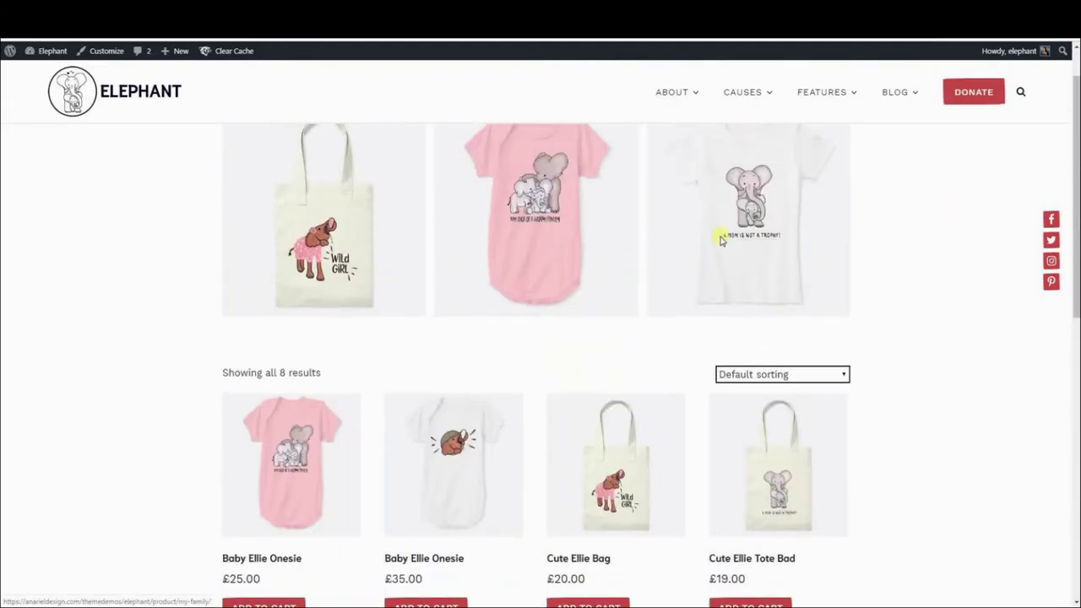
# - View the Contact page and scroll through it
pyautogui.click(815, 139)
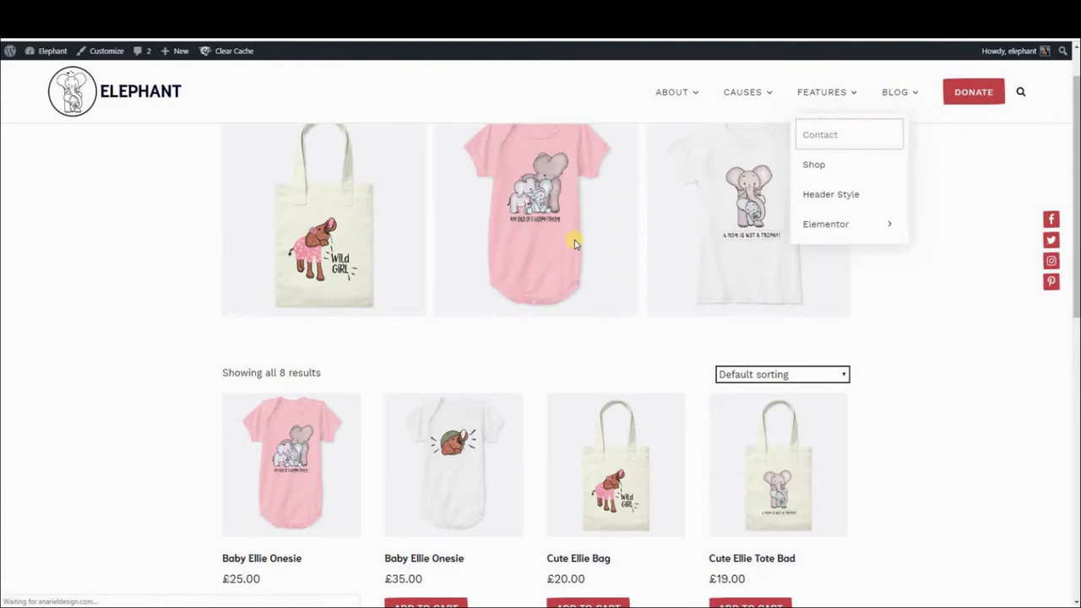
pyautogui.scroll(-6, 574, 243)
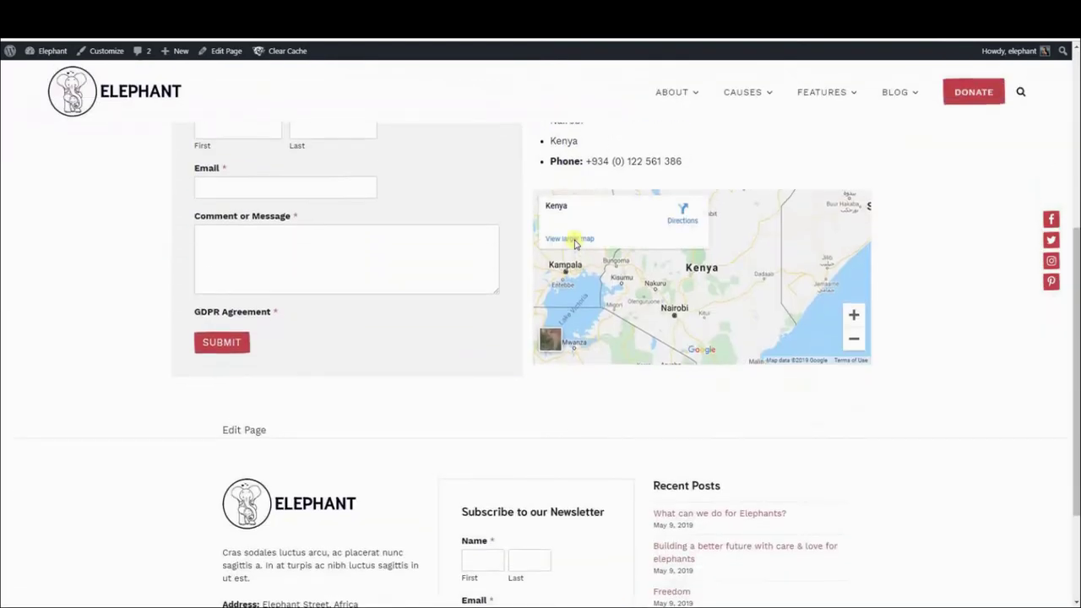
pyautogui.scroll(6, 575, 243)
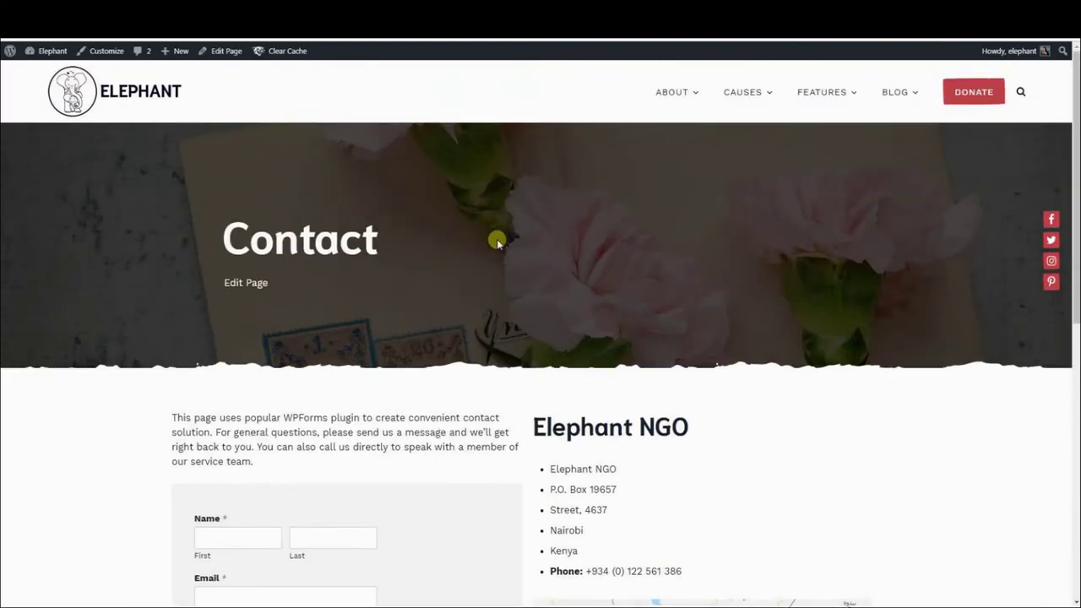
# - View the Elementor Home demo page, scrolling down and back to the top
pyautogui.moveTo(837, 106)
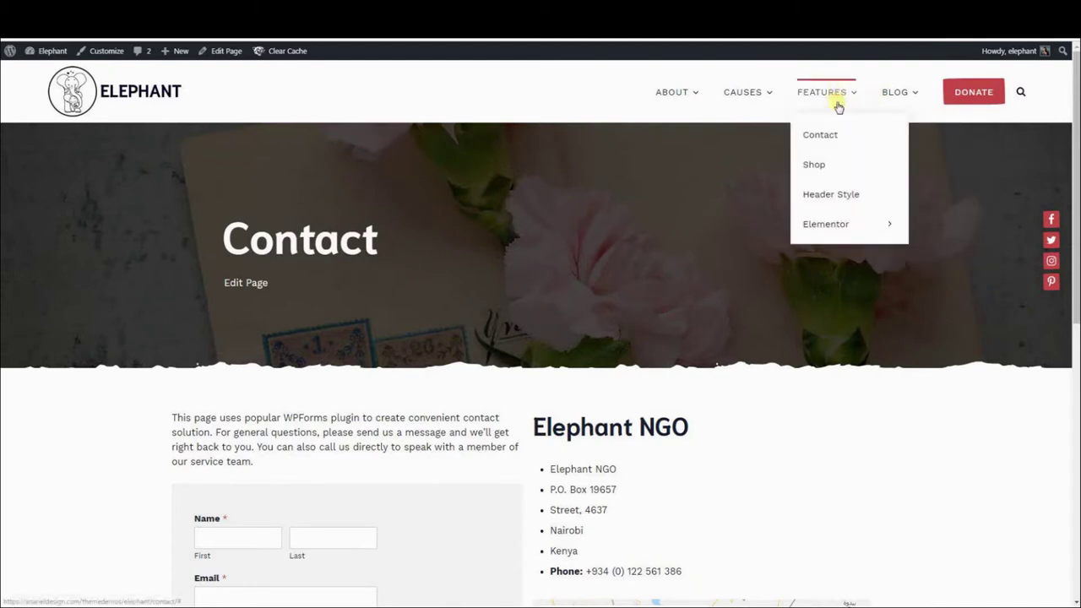
pyautogui.click(916, 231)
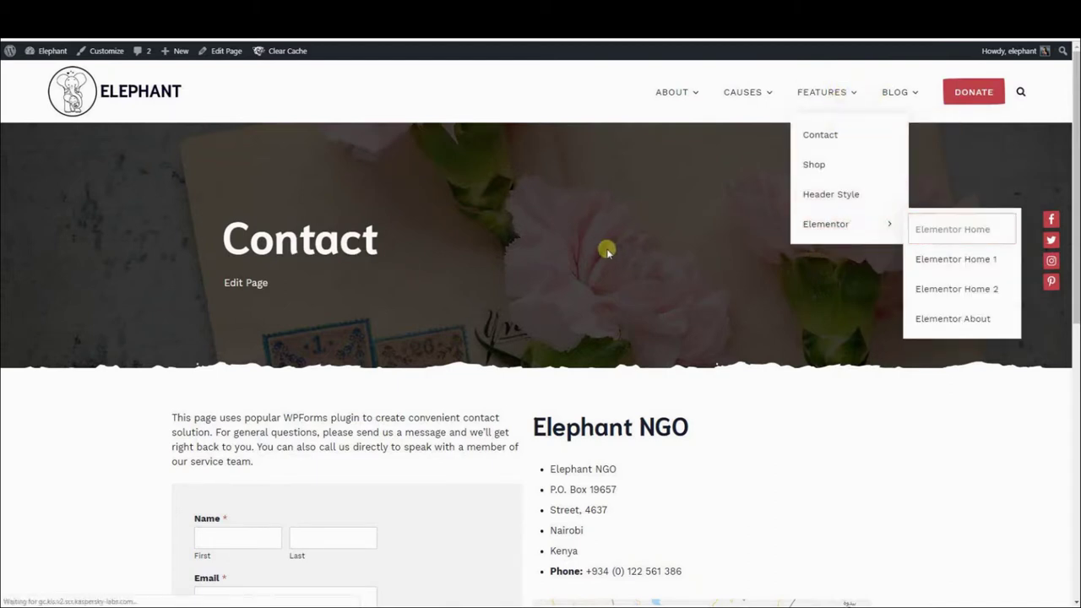
pyautogui.scroll(-5, 698, 245)
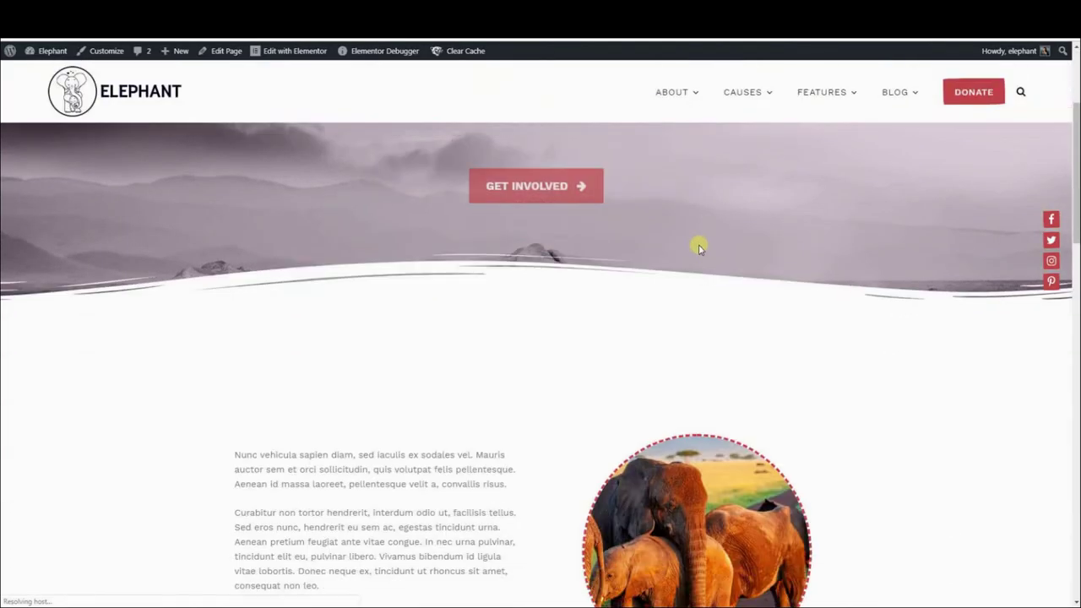
pyautogui.scroll(-8, 699, 247)
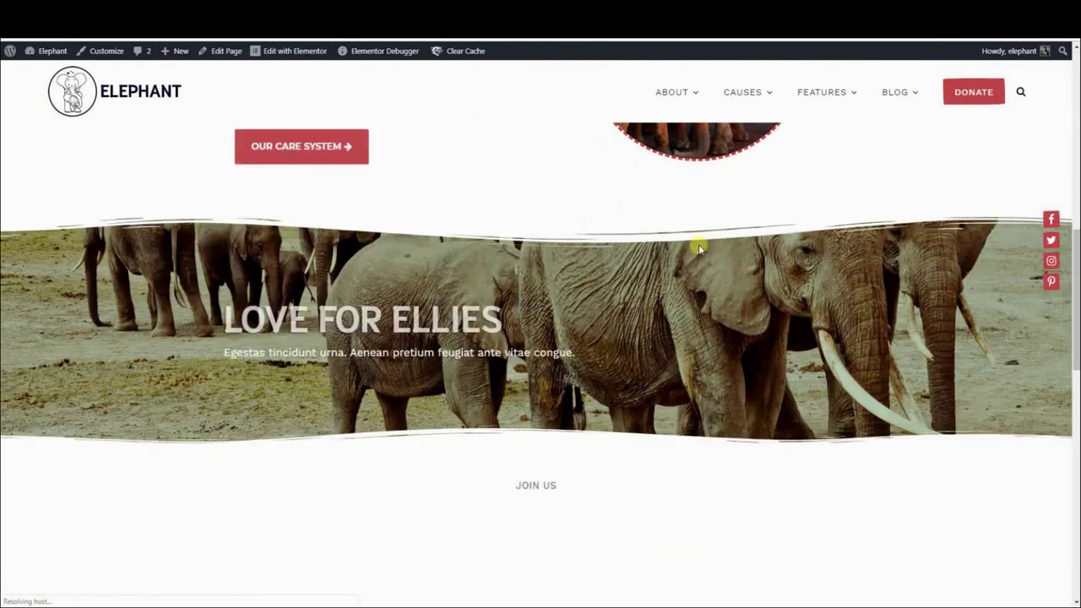
pyautogui.scroll(-8, 699, 247)
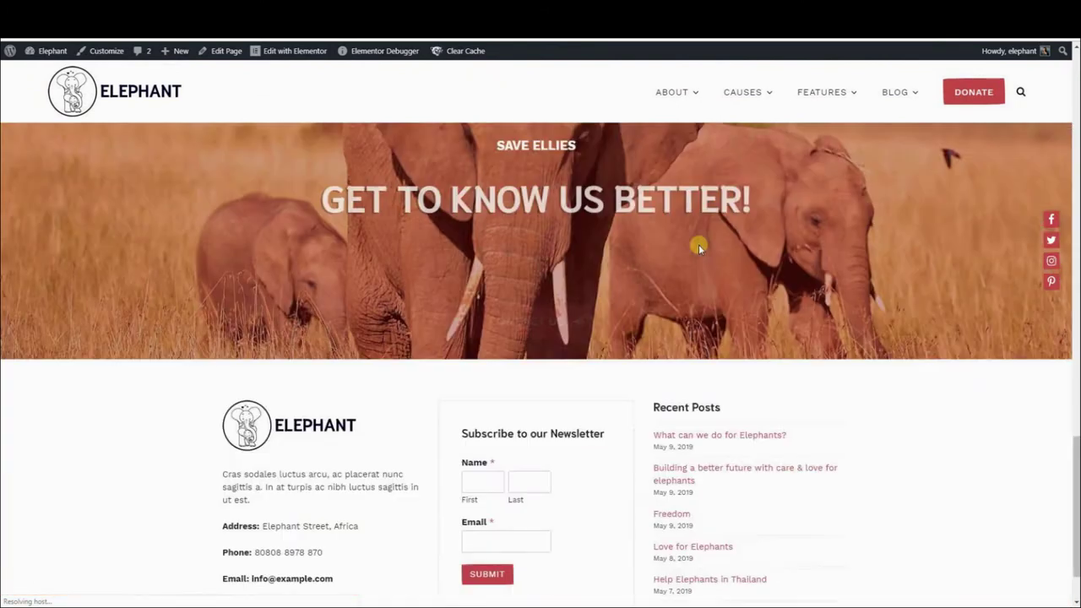
pyautogui.scroll(8, 698, 245)
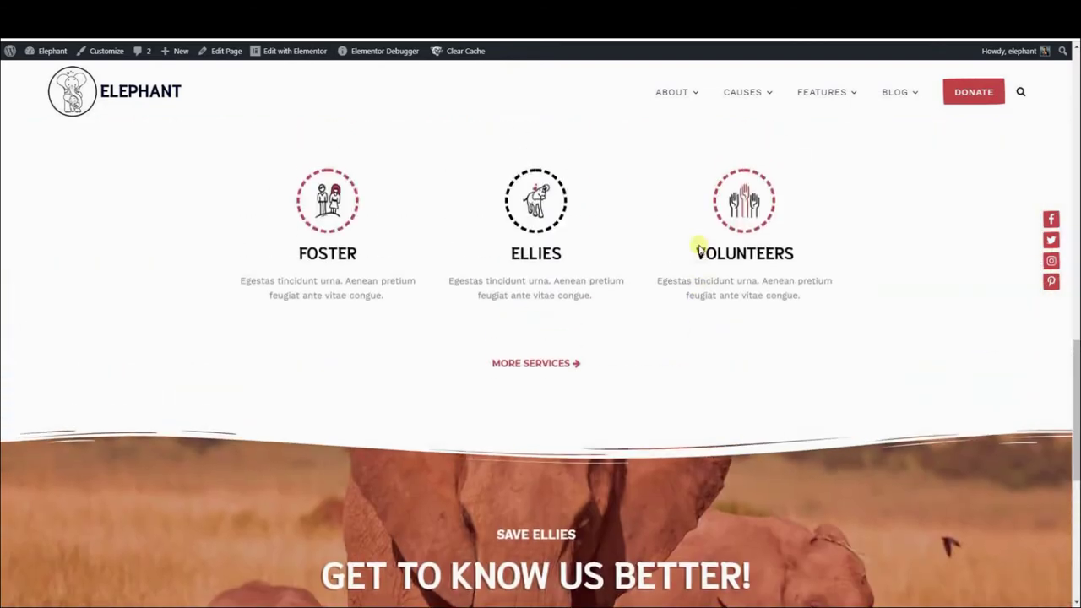
pyautogui.scroll(8, 699, 244)
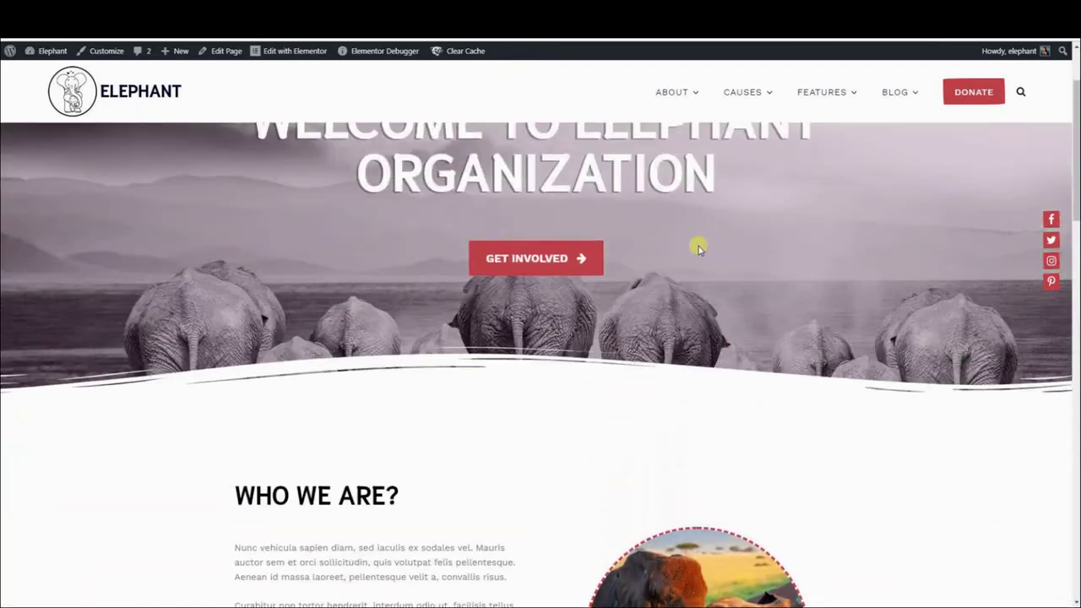
pyautogui.scroll(1, 699, 245)
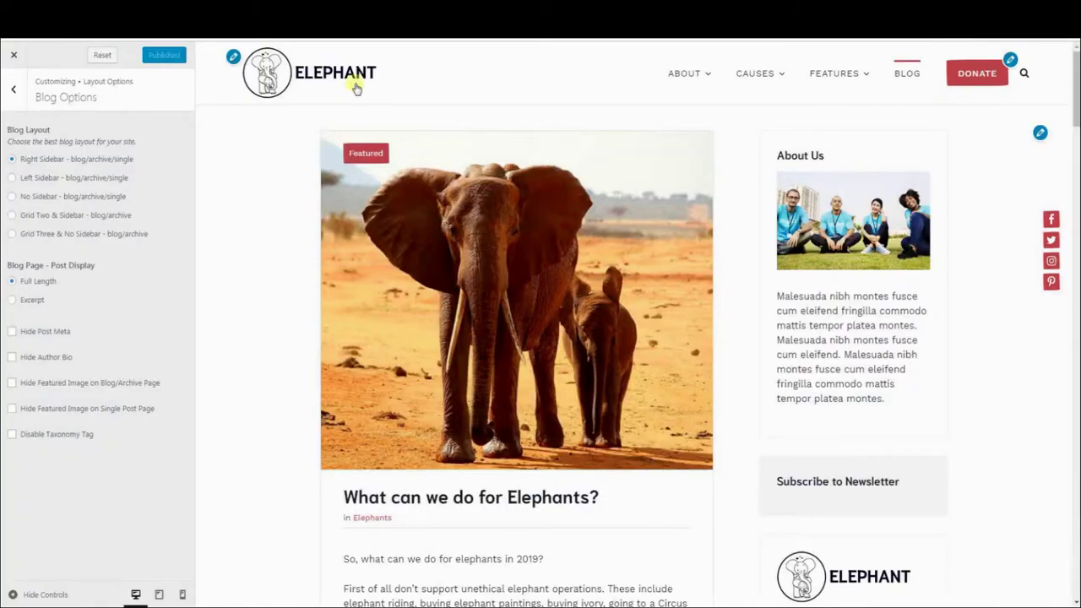
# - Leave the blog options for the Color Options panel, with the home page in the preview
pyautogui.click(13, 89)
pyautogui.click(13, 92)
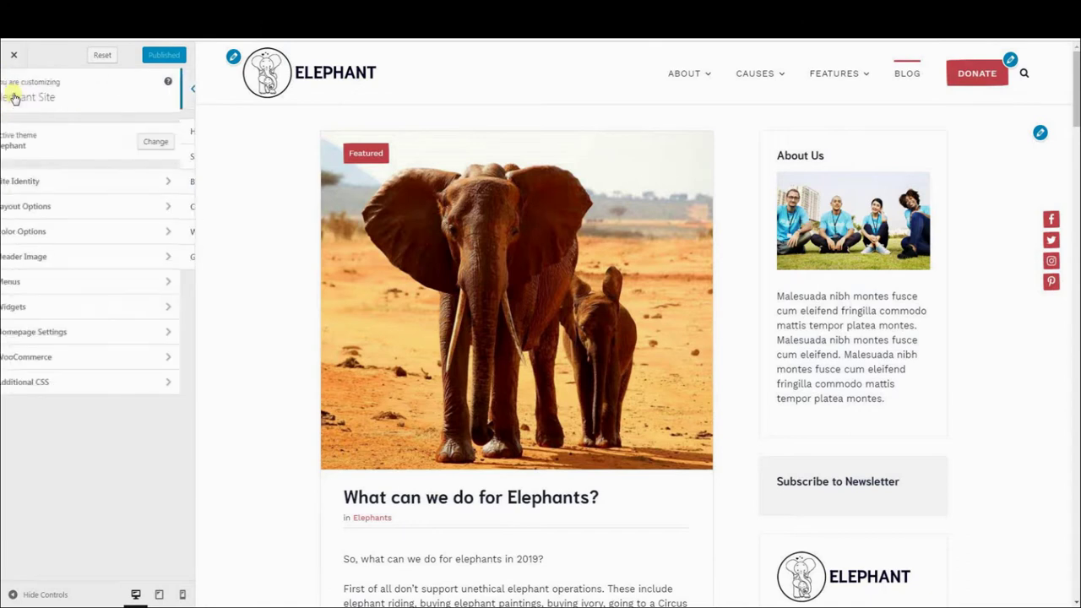
pyautogui.click(60, 230)
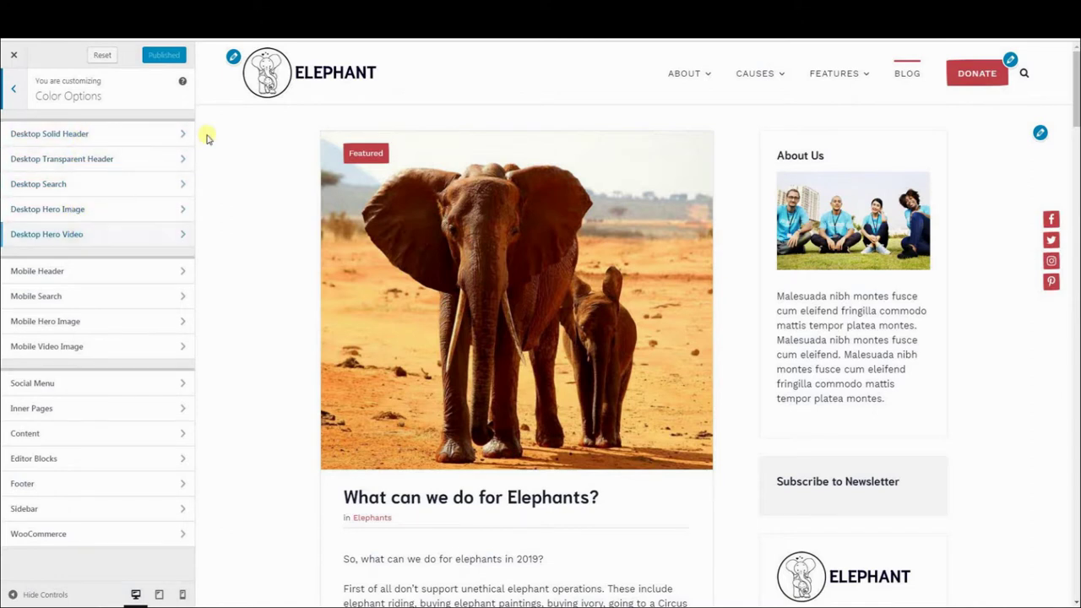
pyautogui.click(304, 74)
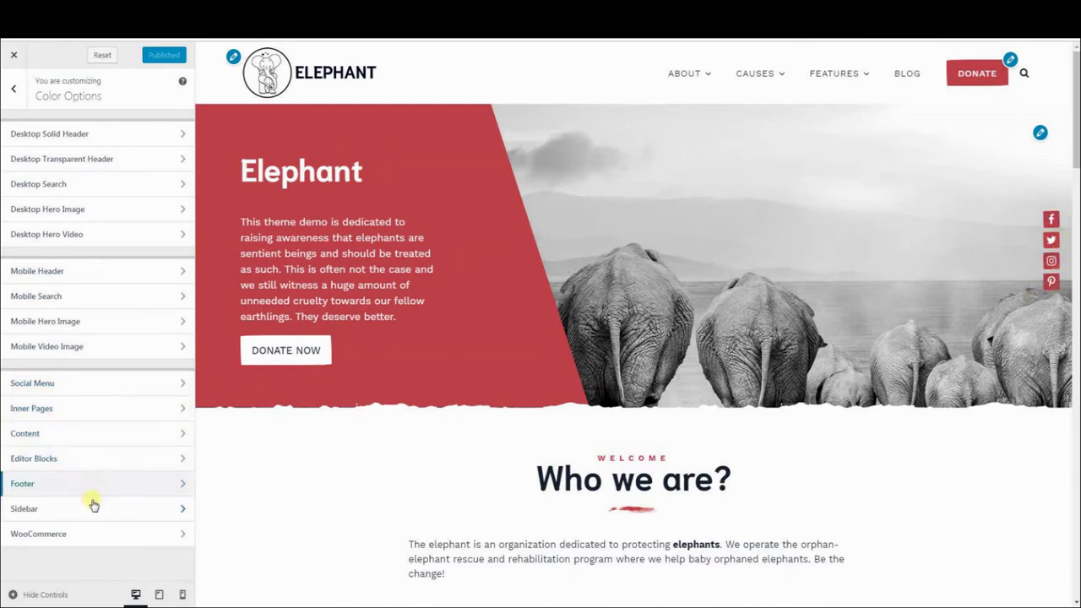
# - Inspect the Content, Desktop Solid Header and Mobile Hero Image colour sections, then return to the main list
pyautogui.click(142, 435)
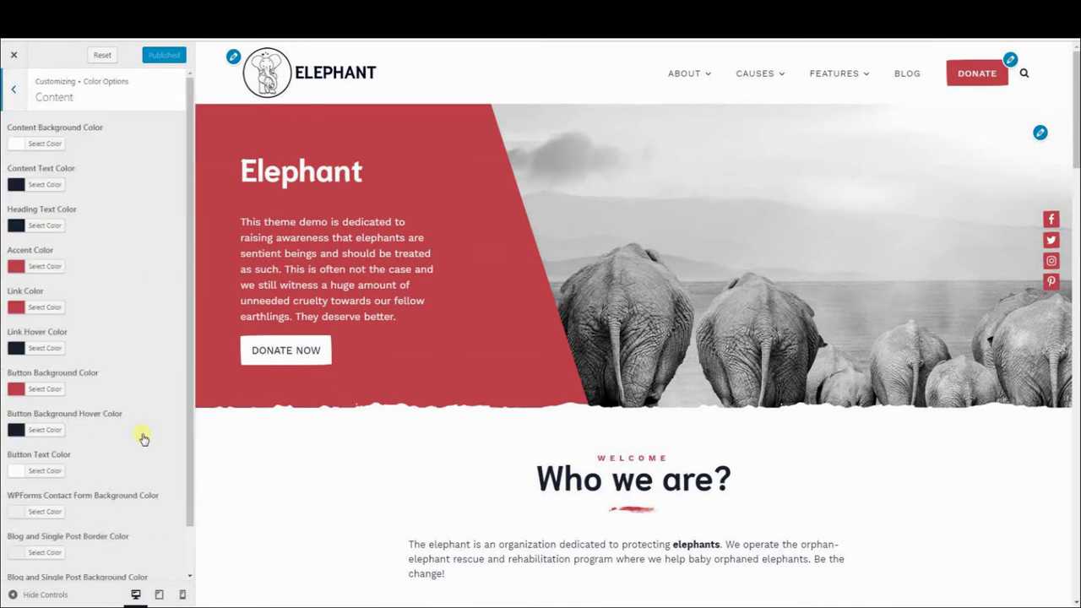
pyautogui.click(17, 95)
pyautogui.click(100, 137)
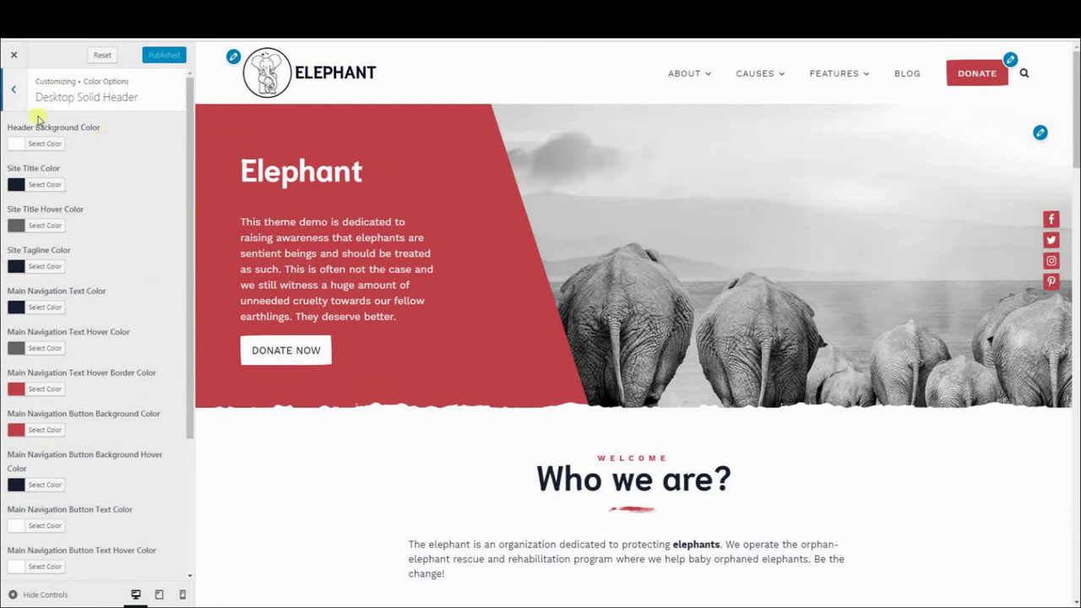
pyautogui.click(15, 96)
pyautogui.click(125, 326)
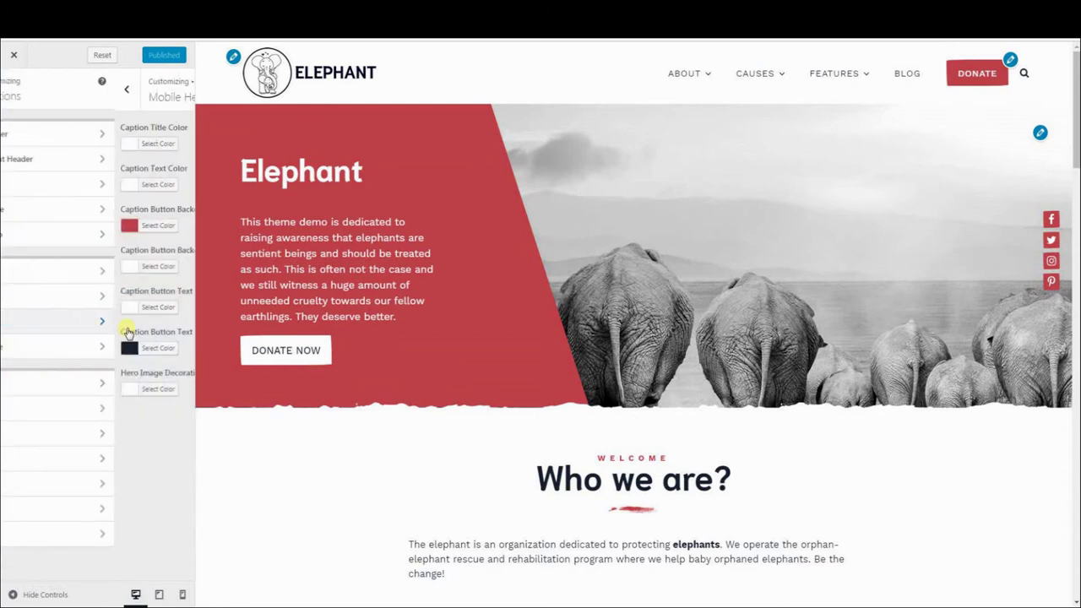
pyautogui.click(17, 97)
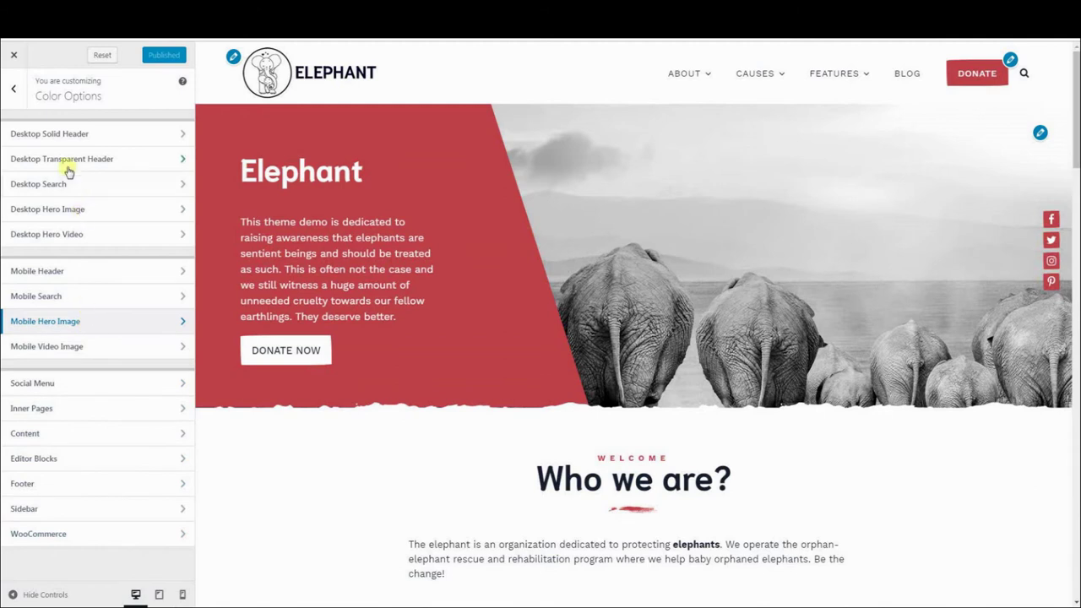
pyautogui.click(16, 94)
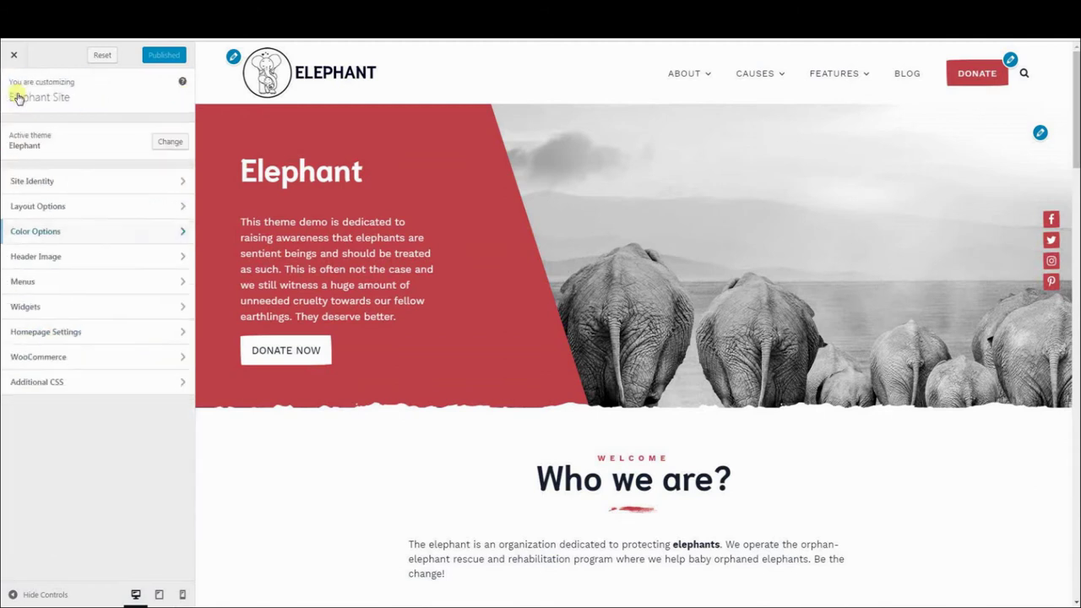